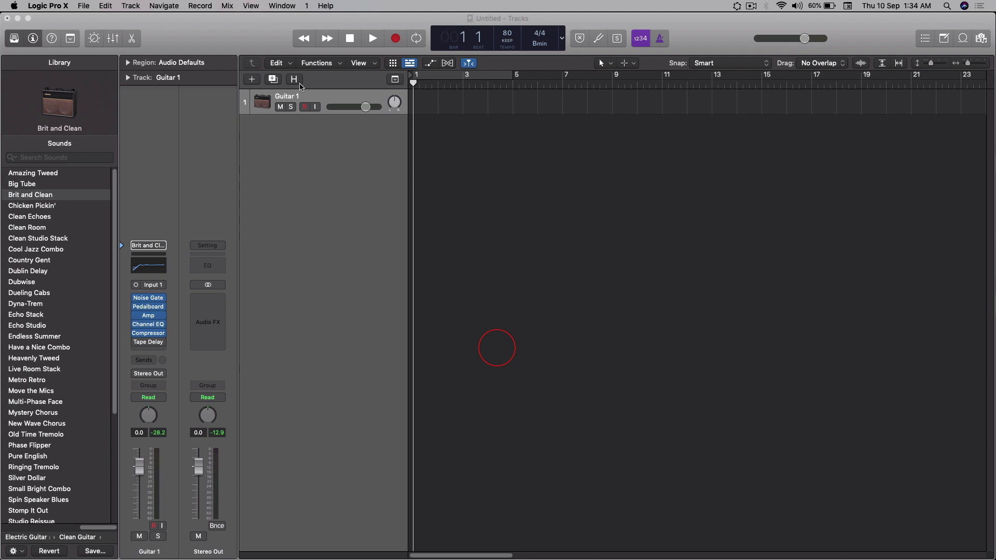
# Step: Create one new Guitar or Bass track using Input 1 and Output 1 + 2
pyautogui.click(252, 79)
pyautogui.click(484, 66)
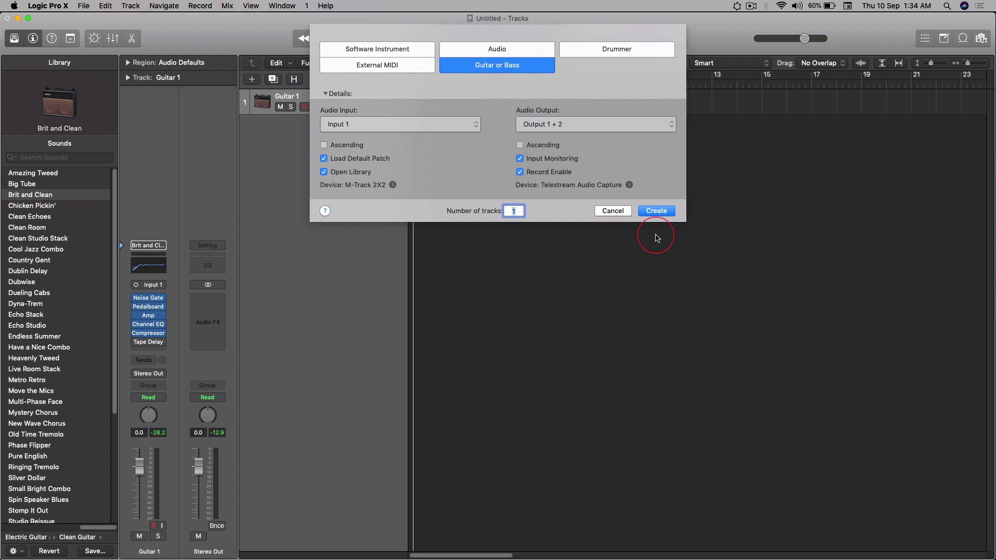
pyautogui.click(657, 211)
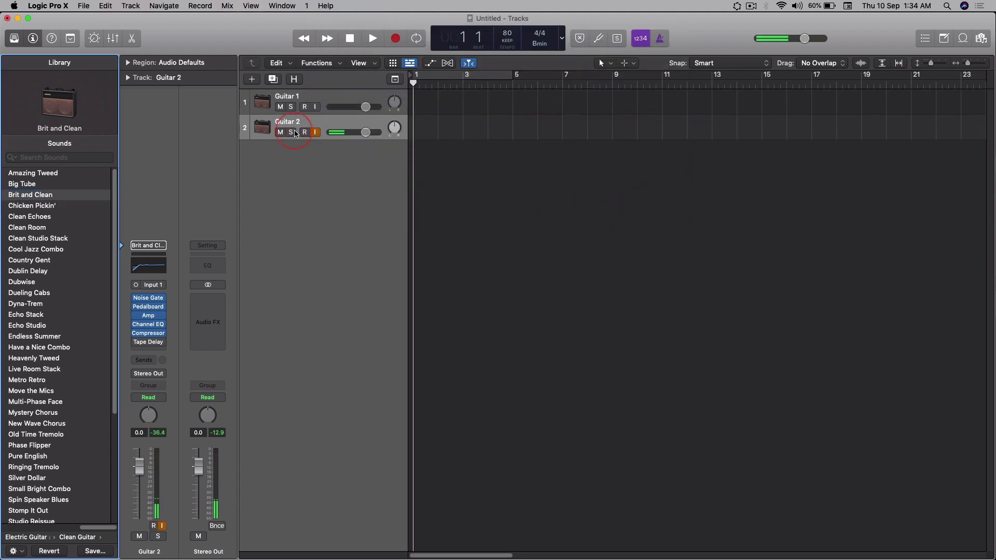
# Step: Delete the Guitar 1 track
pyautogui.click(318, 99)
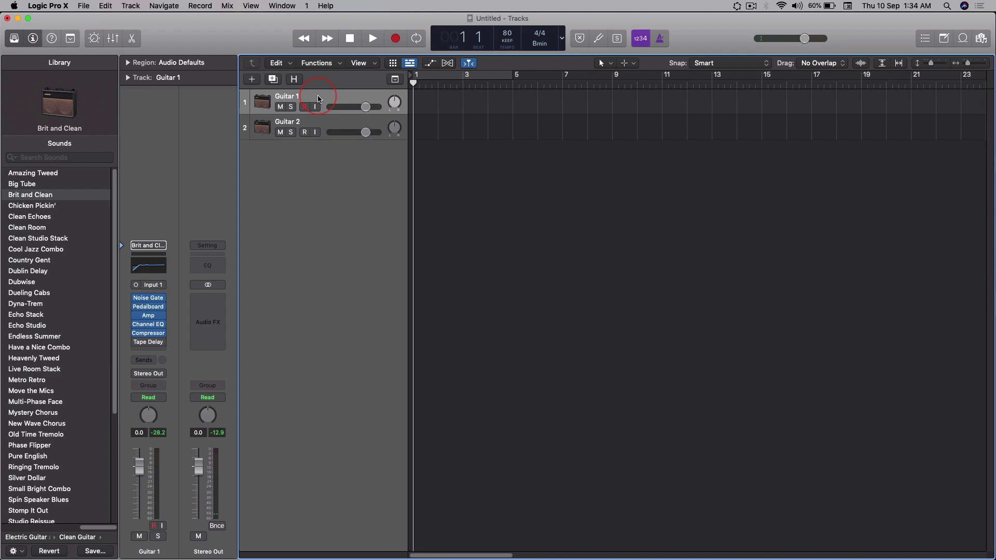
pyautogui.rightClick(319, 99)
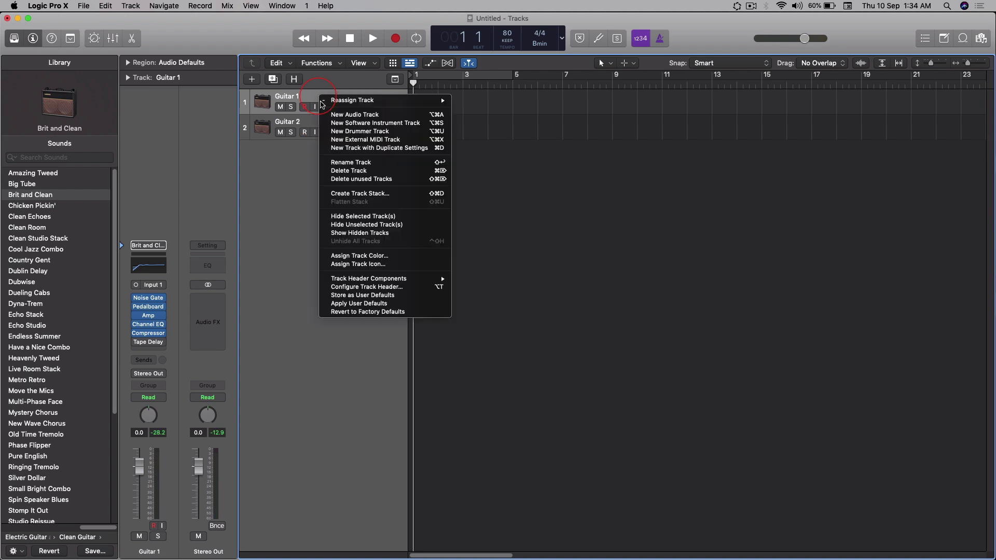
pyautogui.click(336, 173)
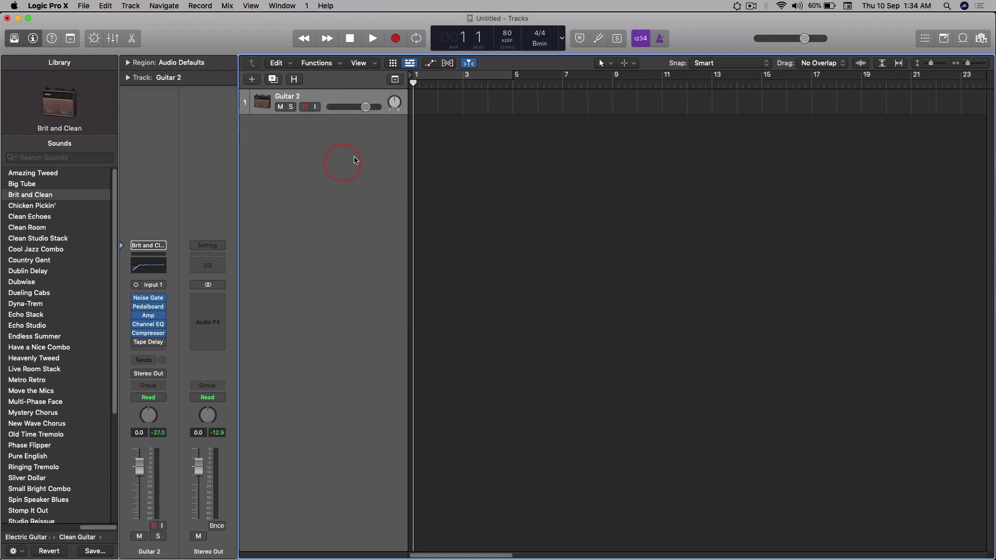
pyautogui.click(316, 97)
pyautogui.click(308, 108)
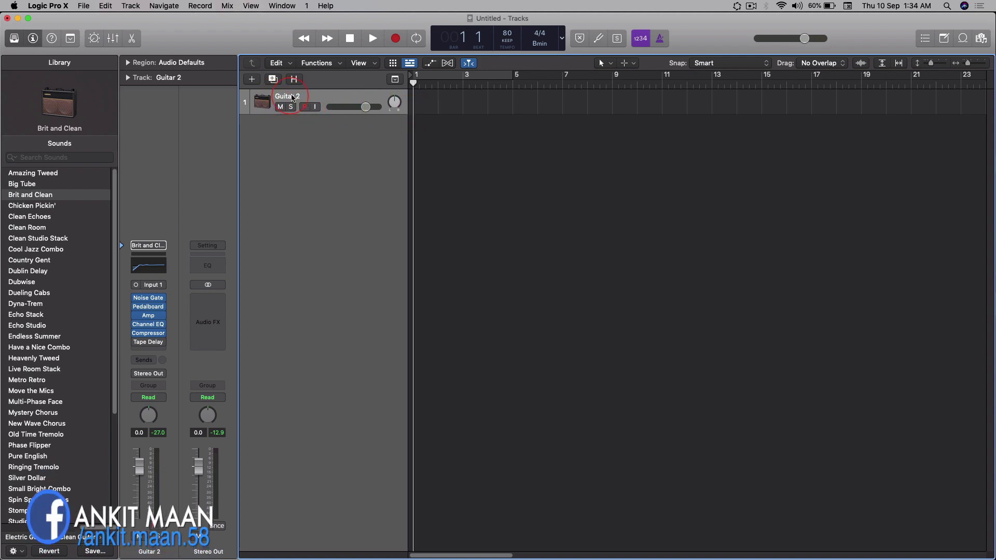
pyautogui.click(304, 98)
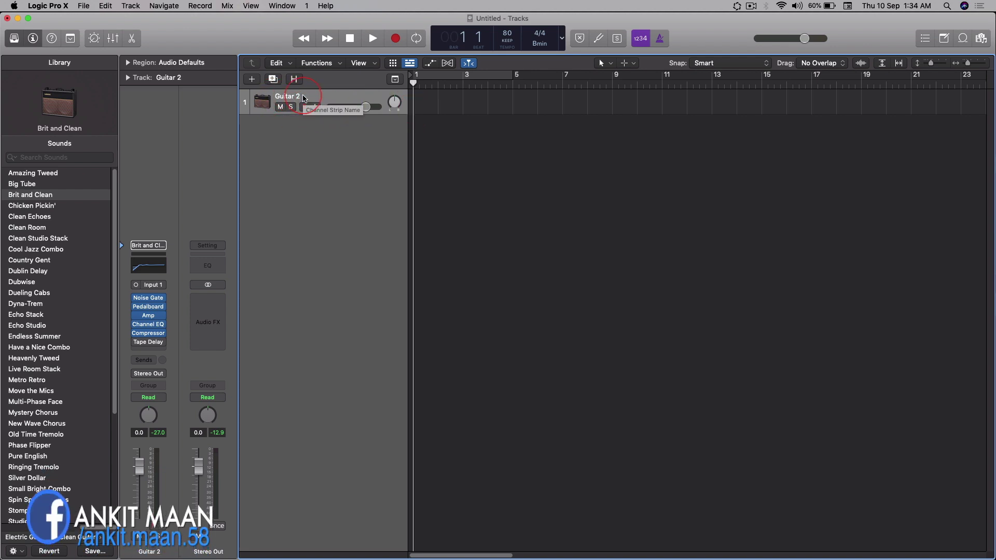
pyautogui.click(331, 104)
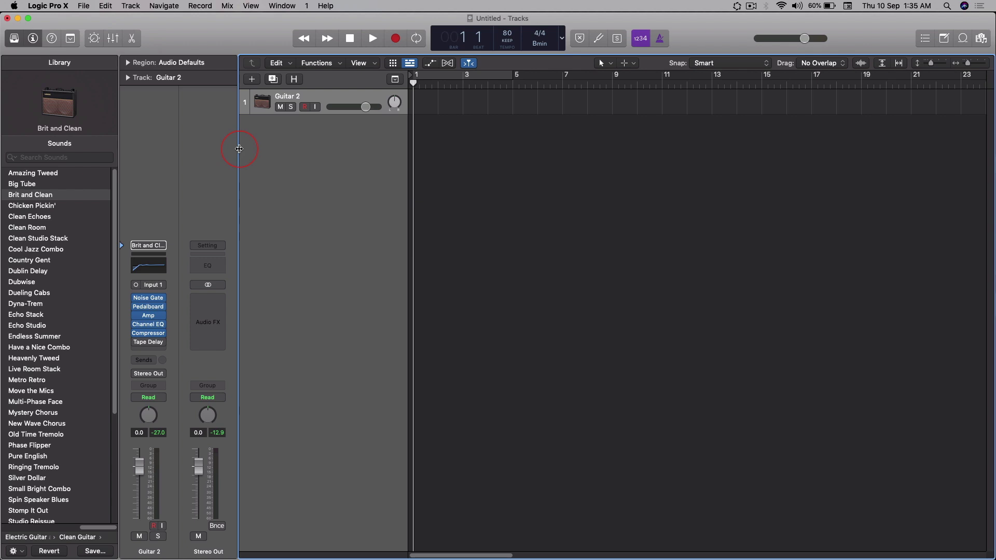
# Step: Start saving the project under a new name made of the artist's first name followed by "recording"
pyautogui.click(83, 6)
pyautogui.click(95, 93)
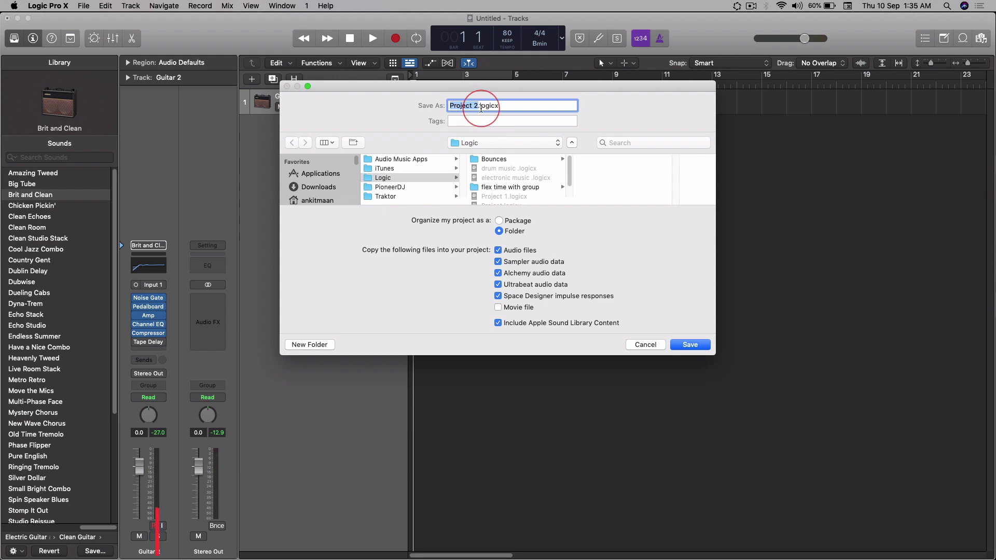
pyautogui.press('BackSpace')
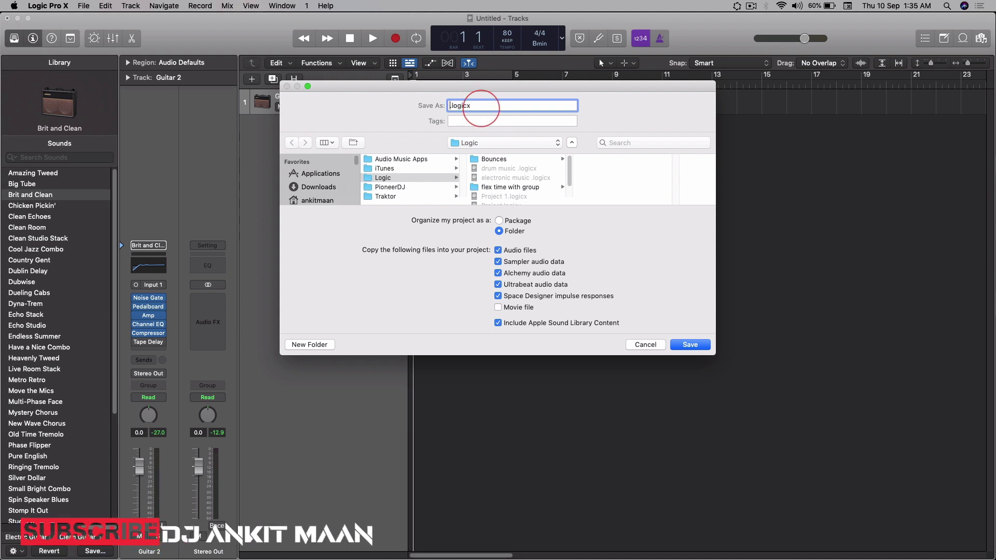
pyautogui.write('ANKIT')
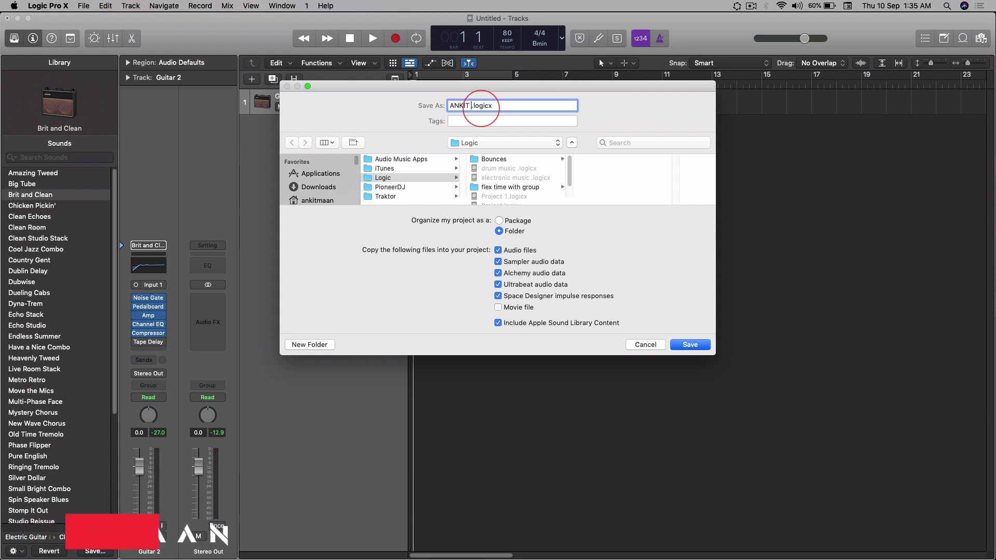
pyautogui.write(' recording')
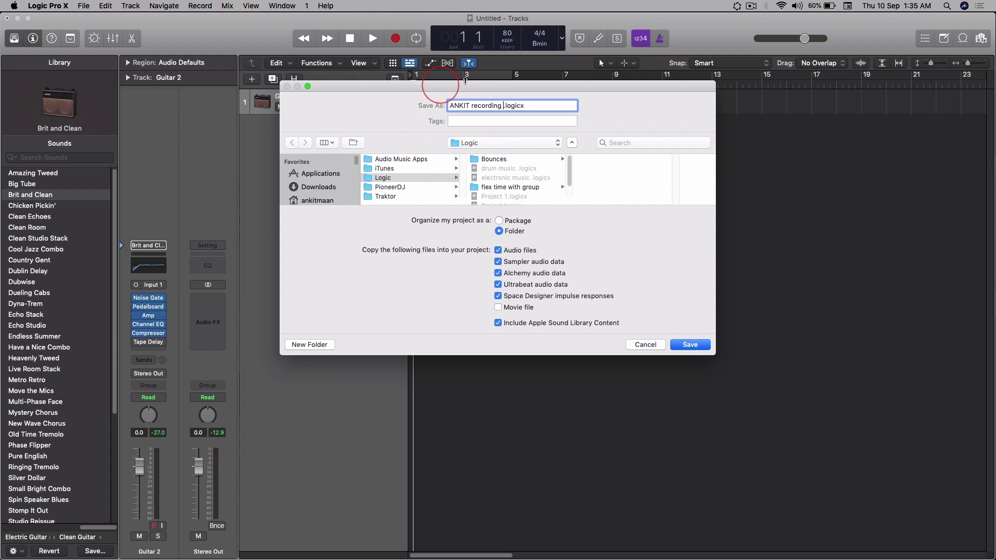
pyautogui.press('BackSpace')
# Step: Choose the Desktop as the save location and save the project
pyautogui.hscroll(1, 404, 203)
pyautogui.scroll(-2, 324, 188)
pyautogui.scroll(2, 325, 188)
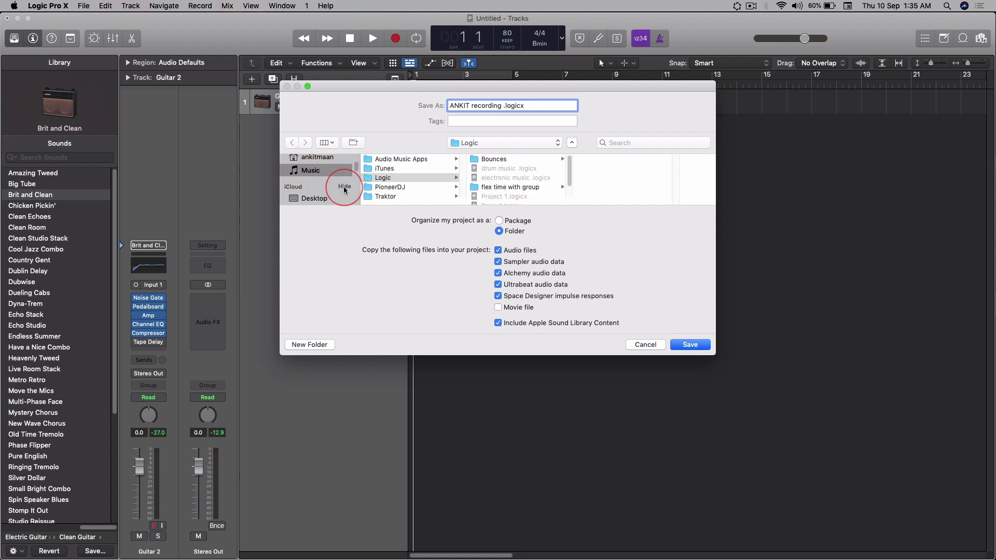
pyautogui.scroll(-1, 321, 190)
pyautogui.click(311, 186)
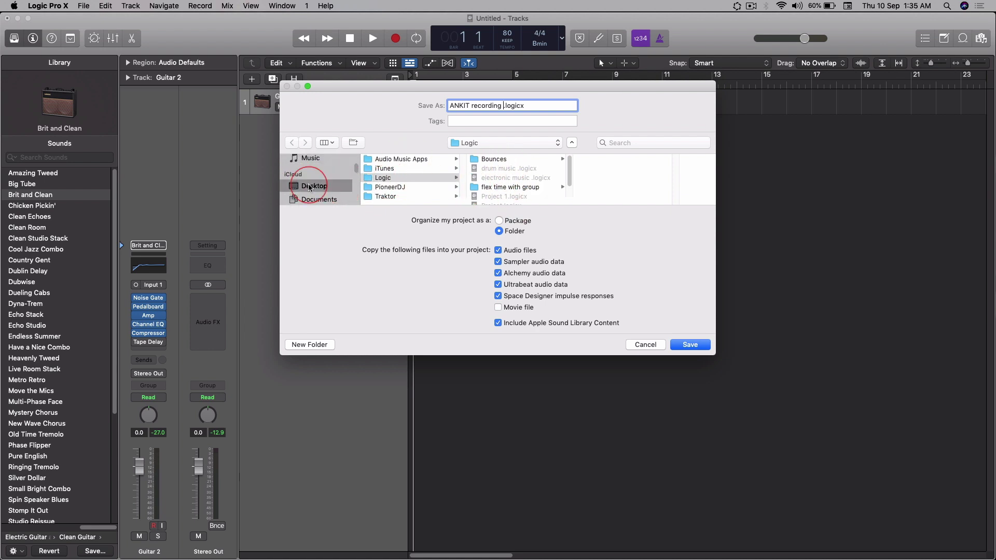
pyautogui.click(689, 344)
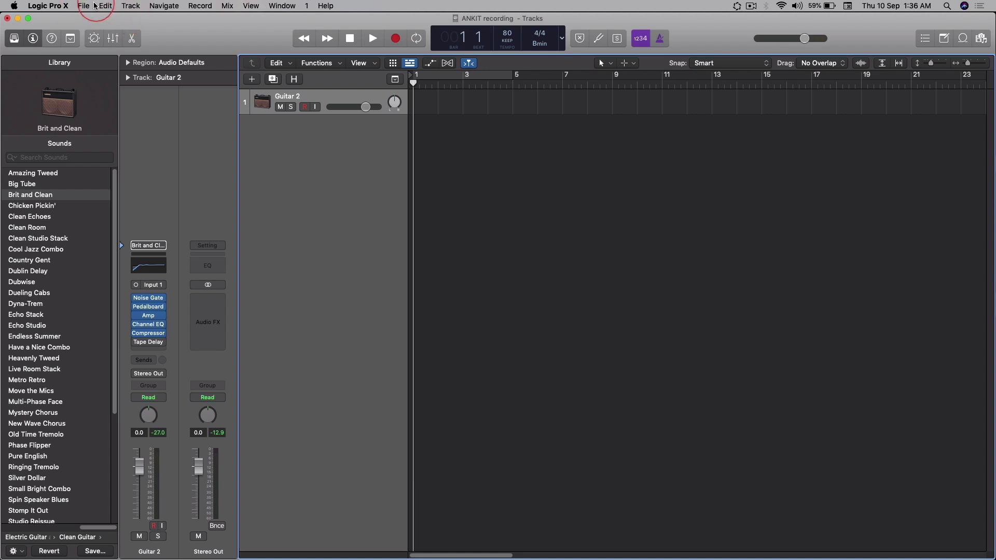
# Step: In the recording preferences, set the recording file type to WAVE (BWF) and enable 24-Bit Recording
pyautogui.click(33, 5)
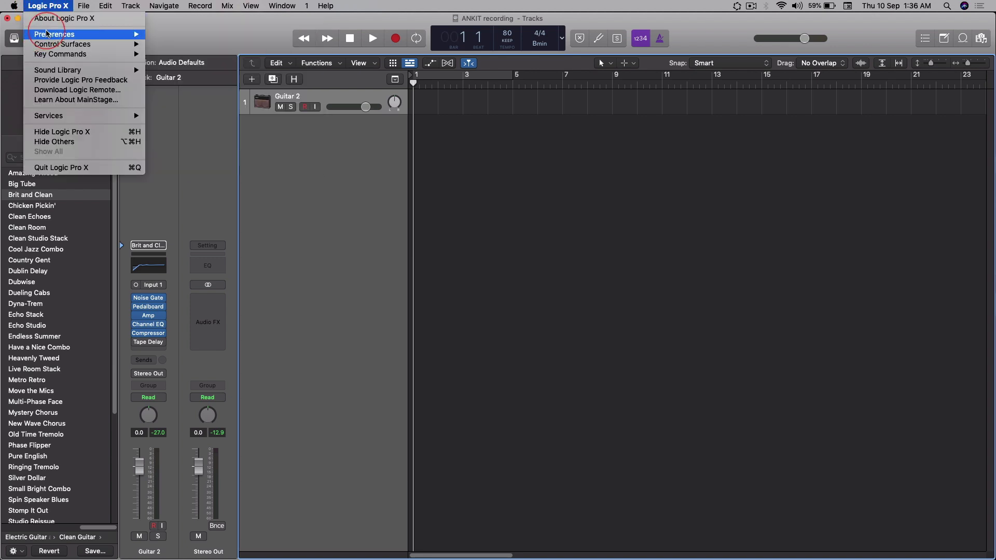
pyautogui.moveTo(132, 34)
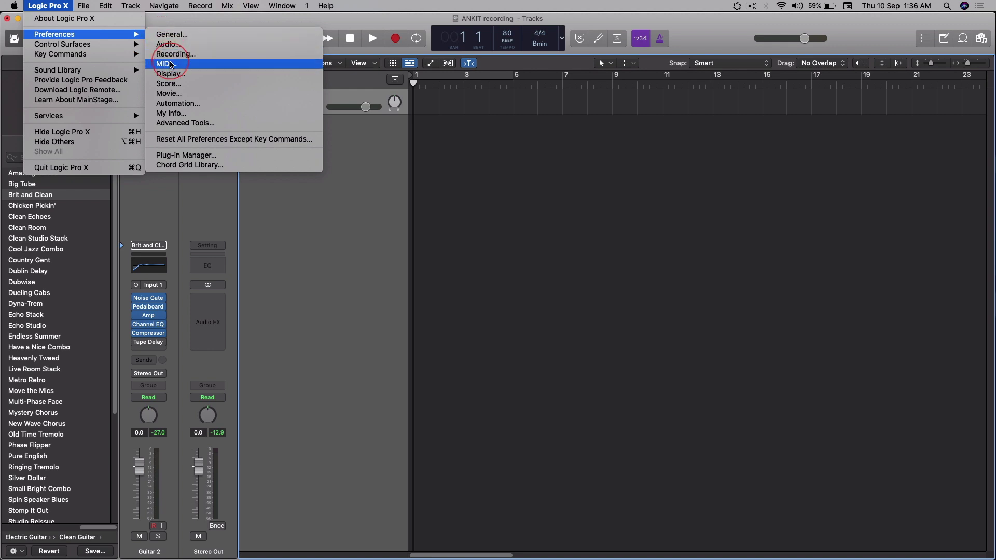
pyautogui.click(172, 54)
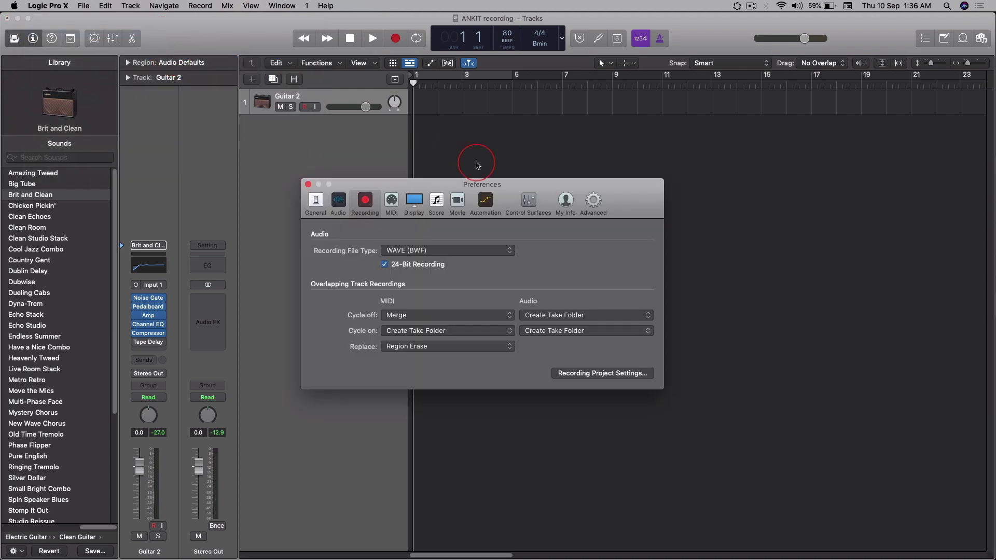
pyautogui.moveTo(474, 182); pyautogui.dragTo(516, 111)
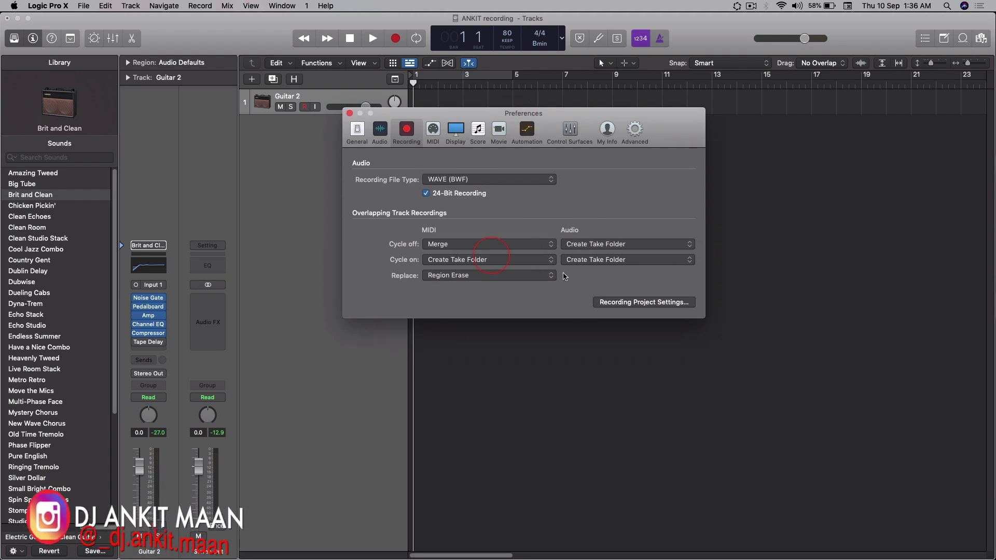
pyautogui.moveTo(674, 125); pyautogui.dragTo(693, 173)
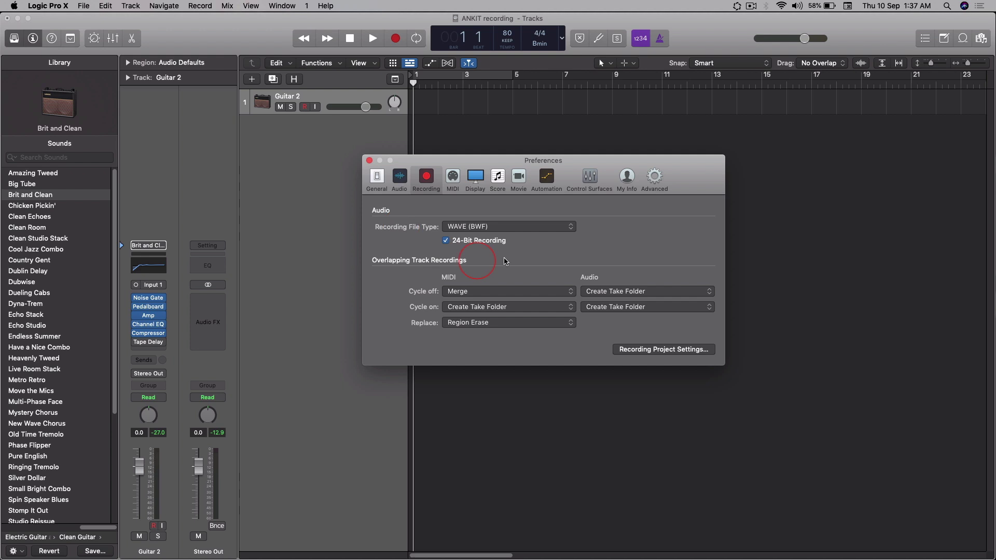
pyautogui.click(527, 227)
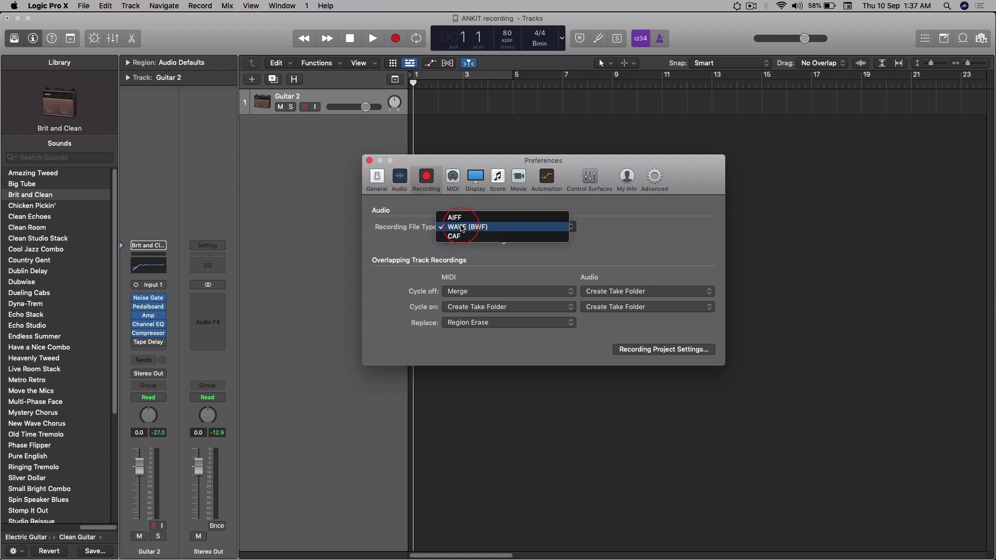
pyautogui.click(461, 228)
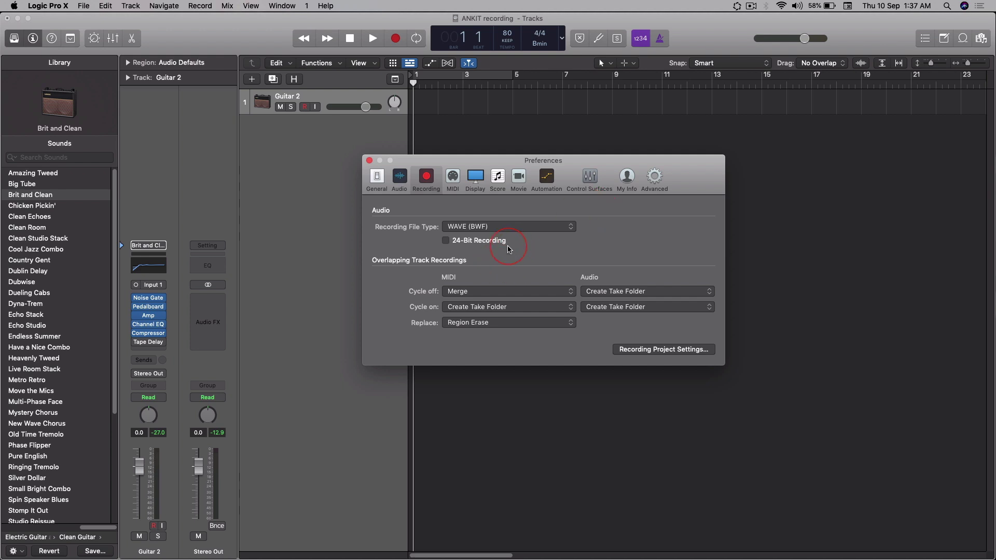
pyautogui.click(446, 242)
pyautogui.moveTo(696, 174); pyautogui.dragTo(739, 122)
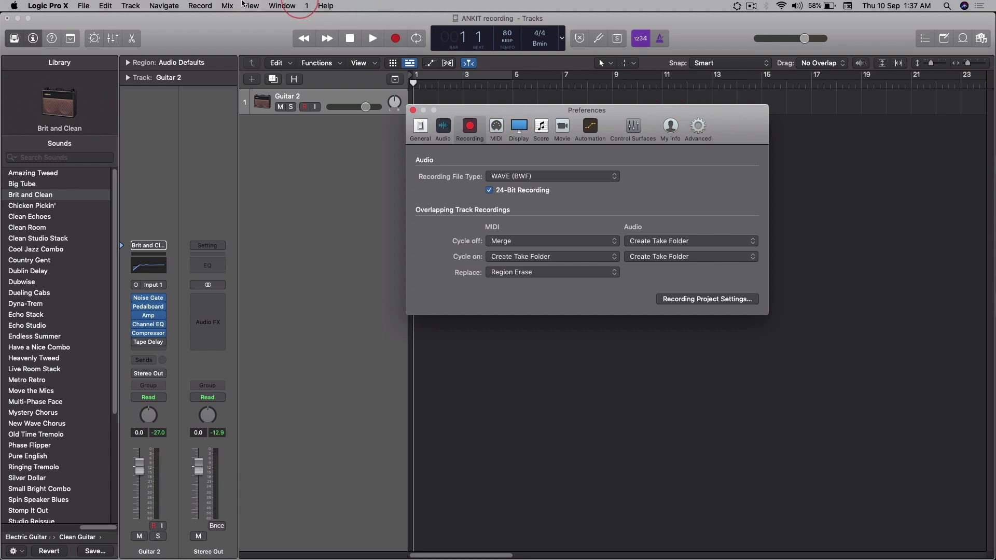
# Step: Look through the project's Recording and Audio settings and close the project settings
pyautogui.click(82, 5)
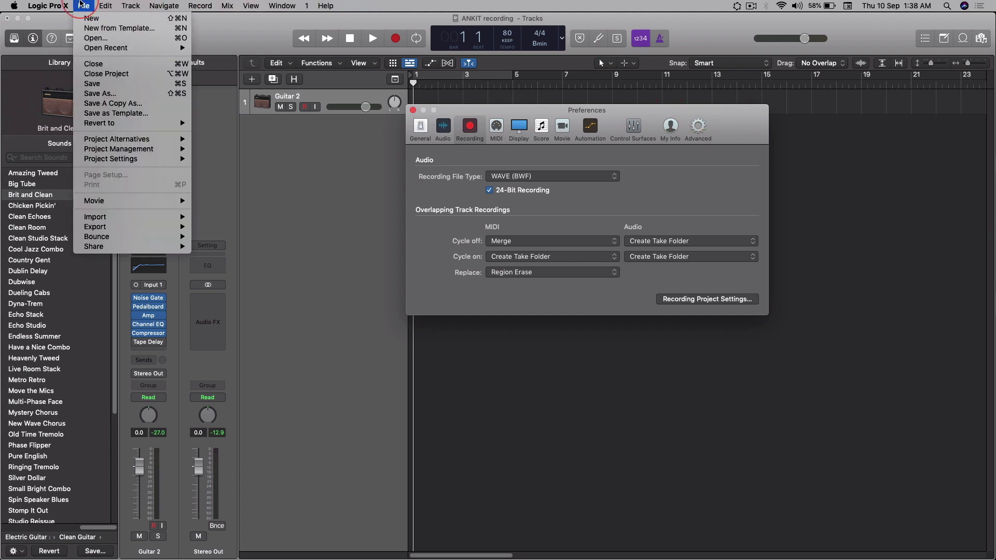
pyautogui.moveTo(132, 159)
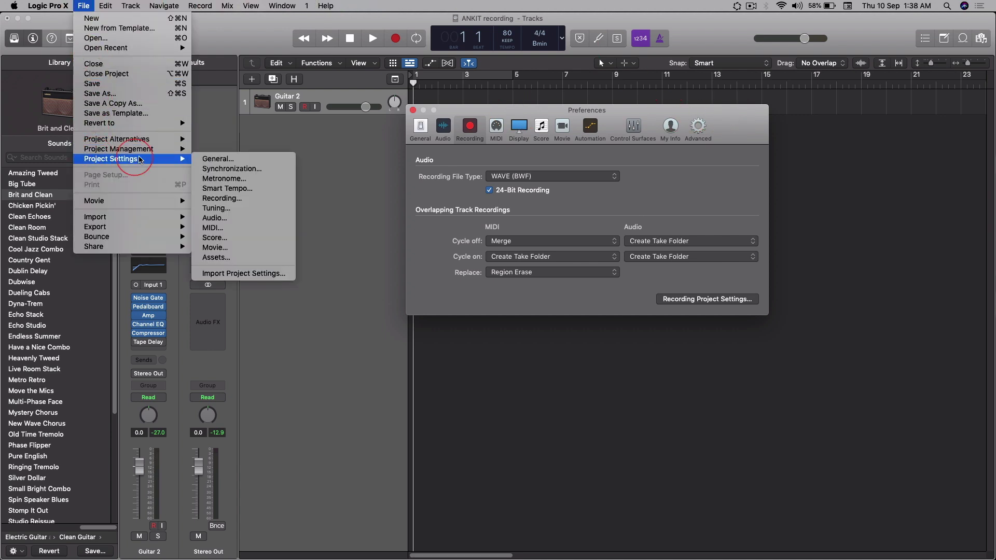
pyautogui.click(223, 200)
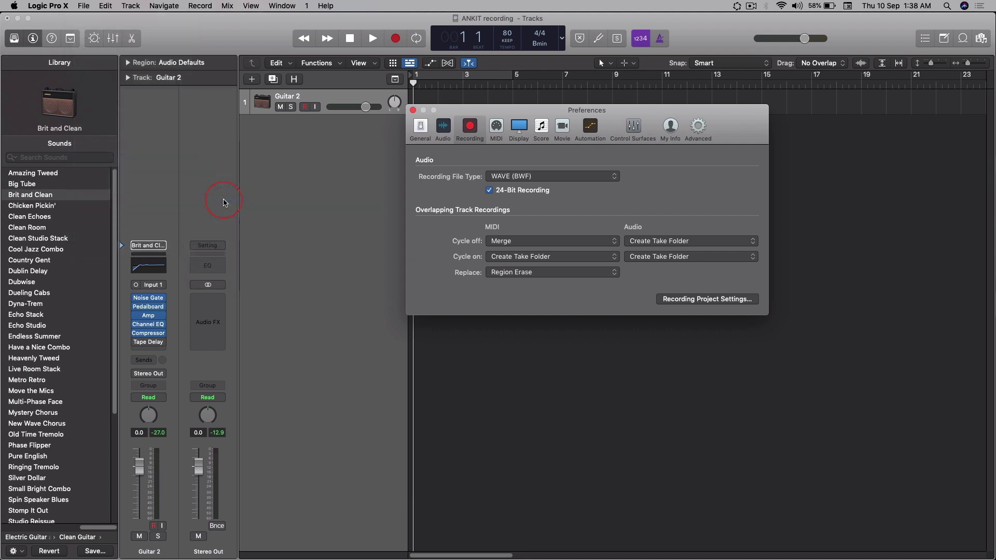
pyautogui.moveTo(749, 121); pyautogui.dragTo(753, 251)
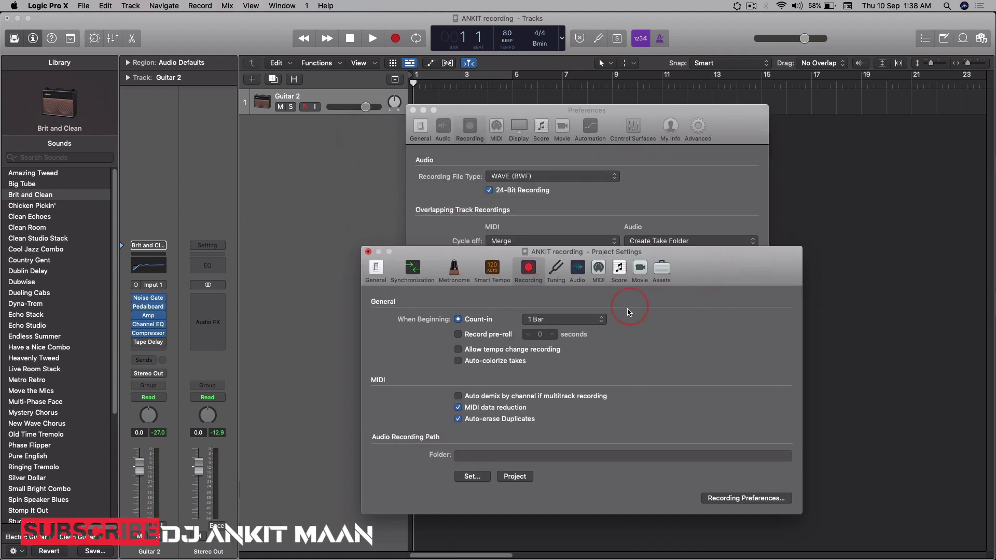
pyautogui.click(577, 275)
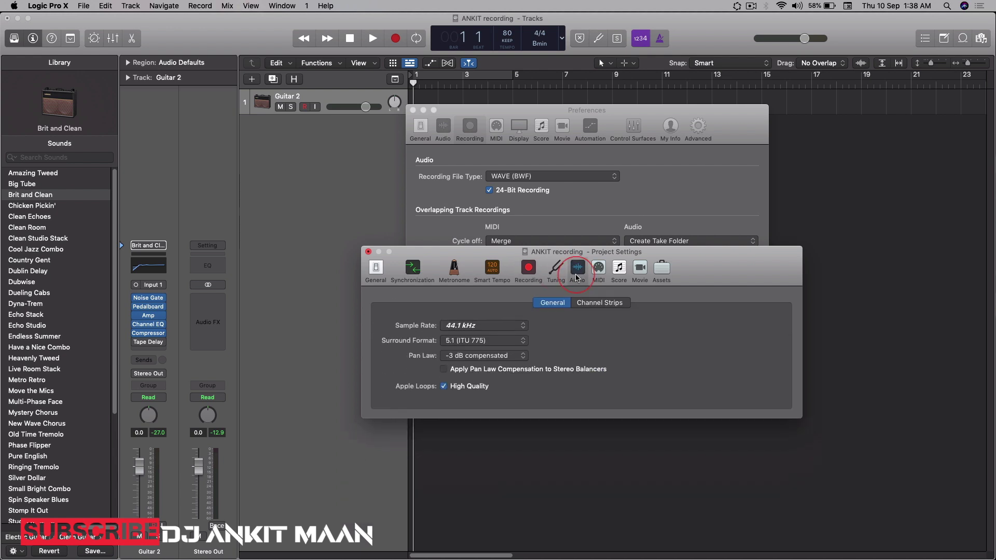
pyautogui.click(375, 269)
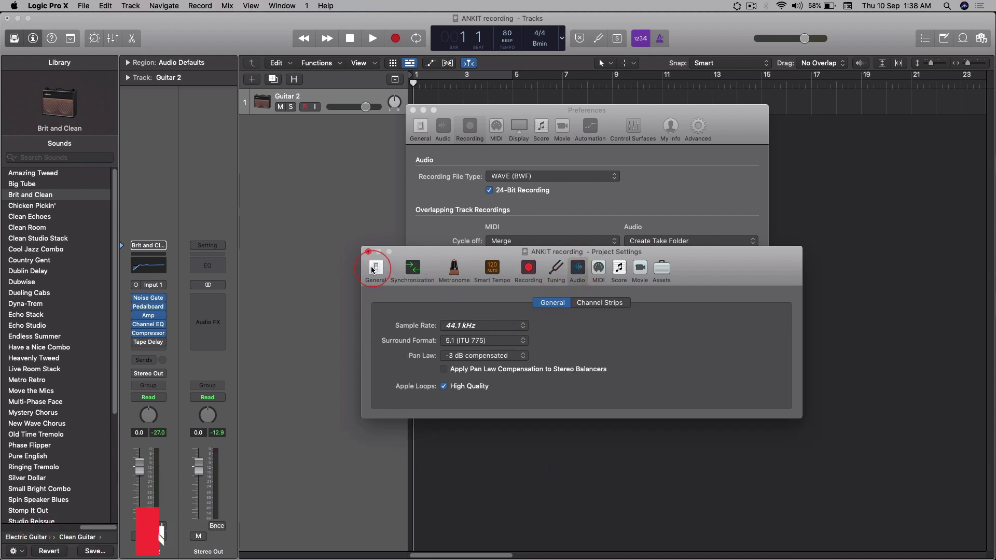
pyautogui.click(369, 252)
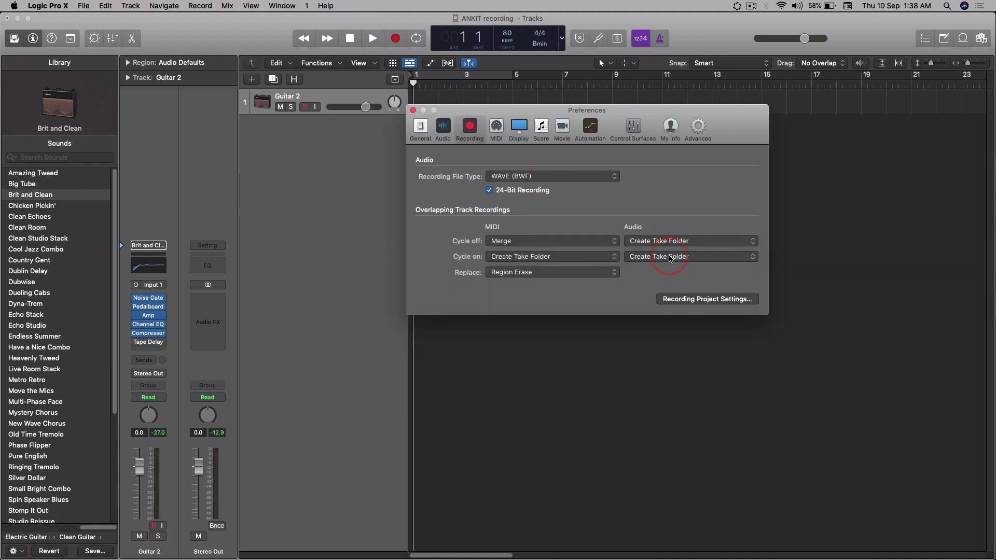
# Step: Open the project settings from the recording preferences and examine the General and Channel Strips options of the audio settings
pyautogui.click(706, 299)
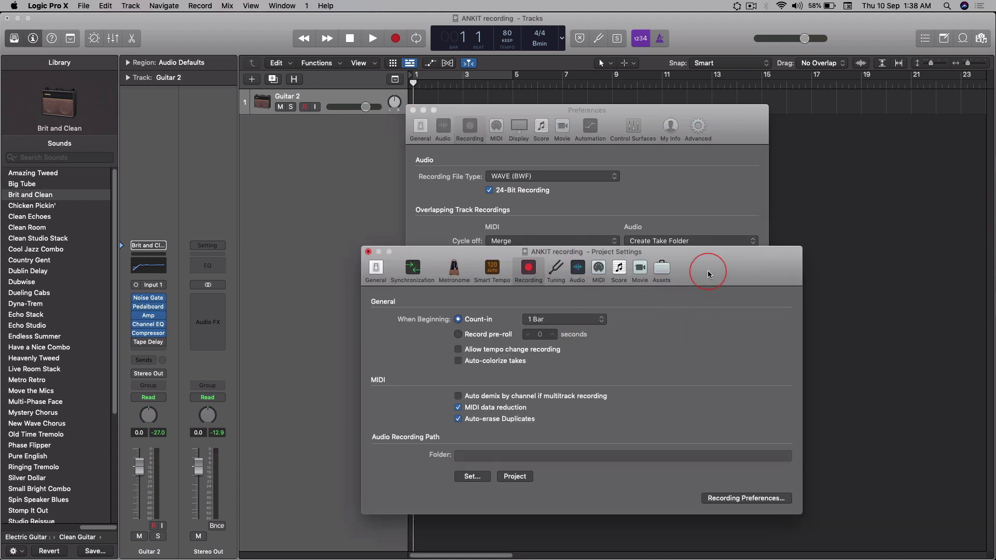
pyautogui.moveTo(709, 267); pyautogui.dragTo(708, 219)
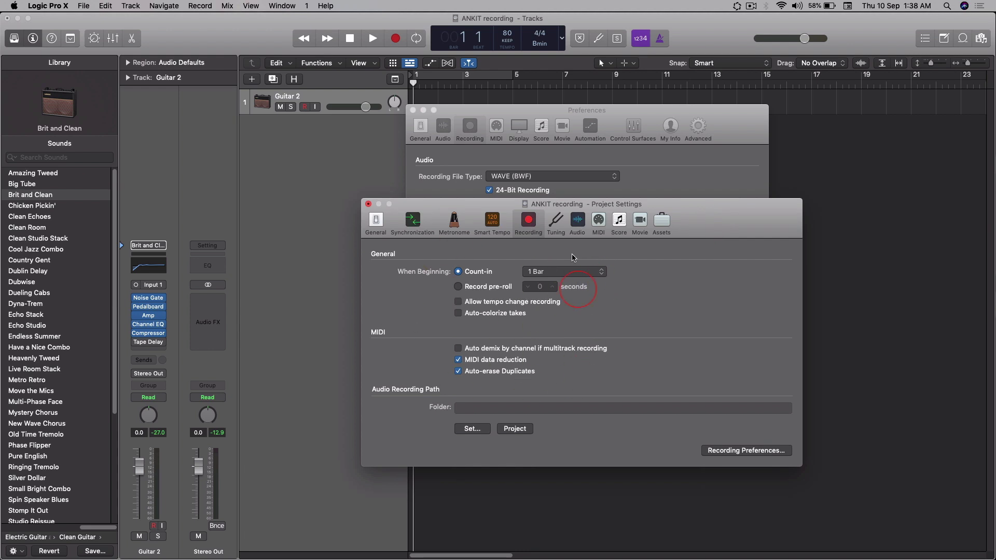
pyautogui.click(577, 228)
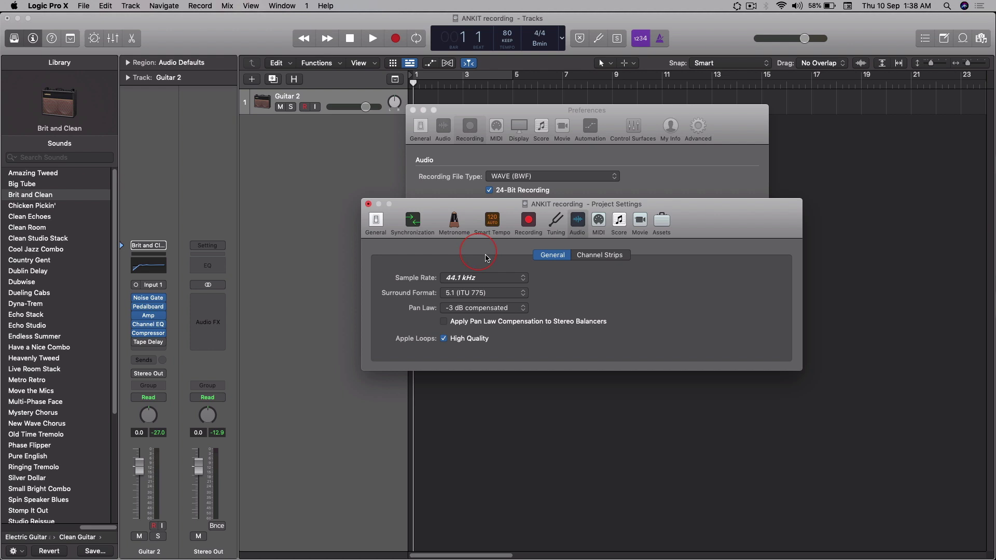
pyautogui.click(586, 259)
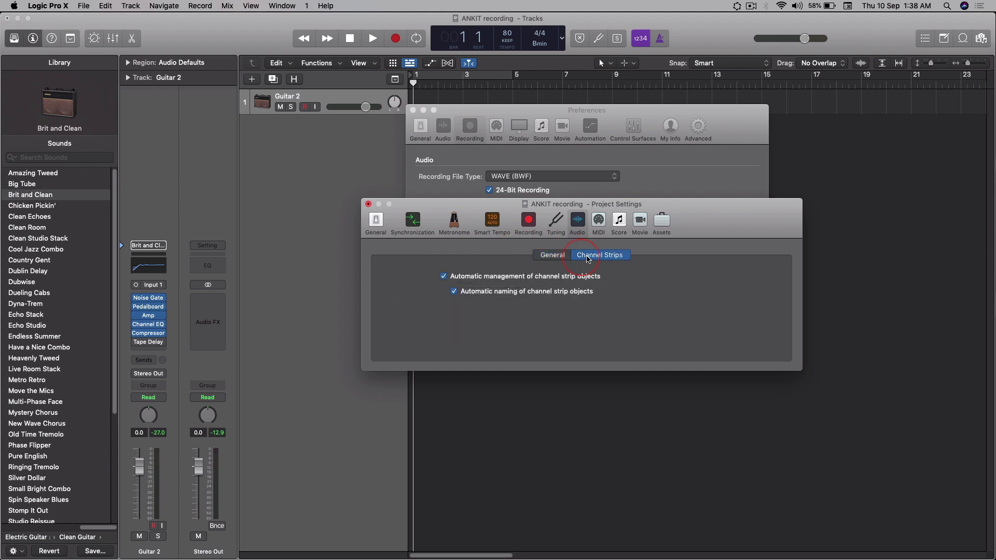
pyautogui.click(554, 255)
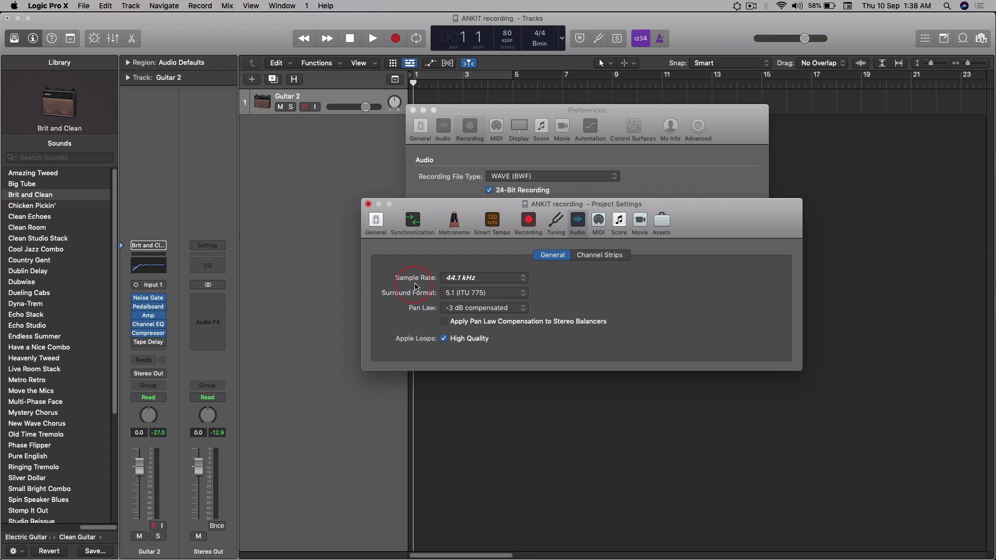
# Step: Try a sample rate of 48 kHz in the project's audio settings
pyautogui.click(443, 280)
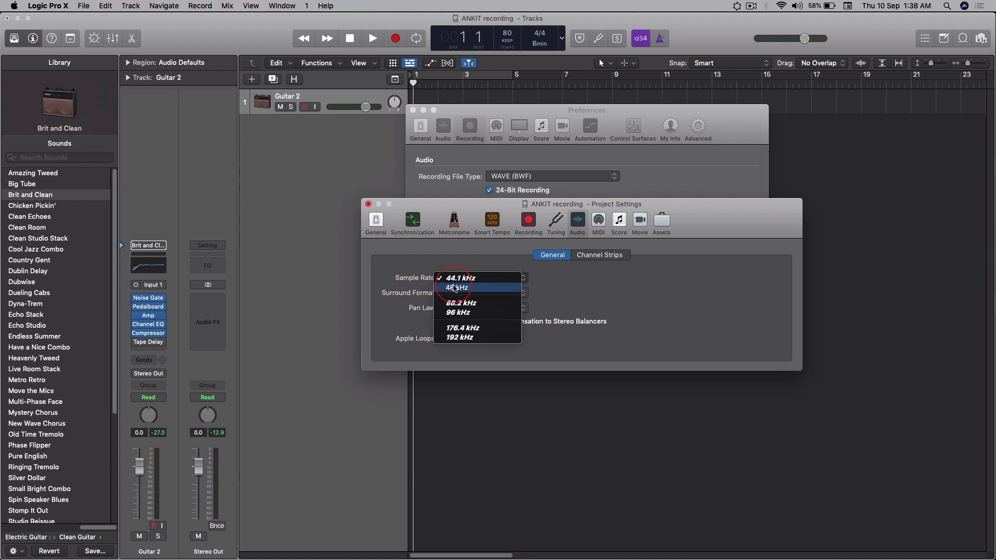
pyautogui.click(458, 281)
pyautogui.click(463, 279)
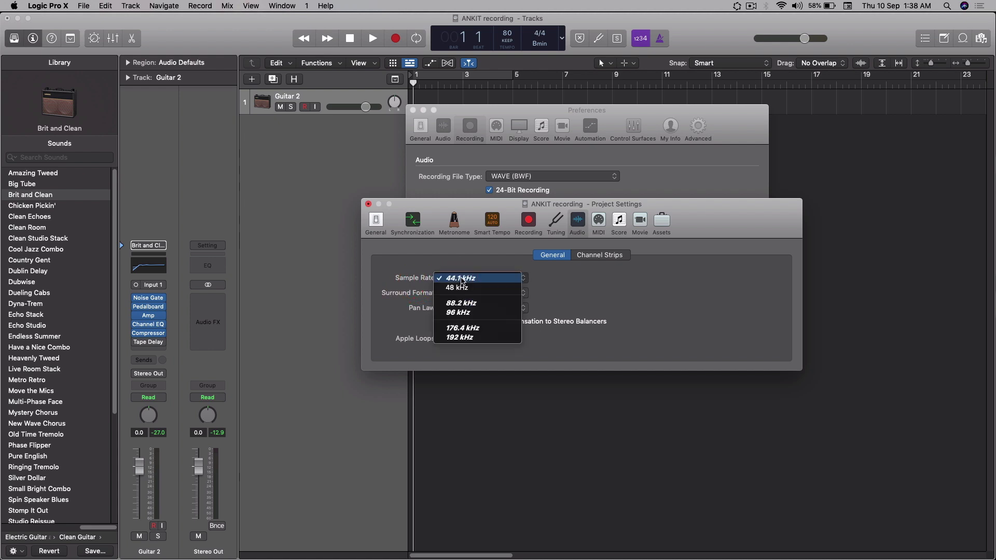
pyautogui.click(462, 281)
pyautogui.click(461, 280)
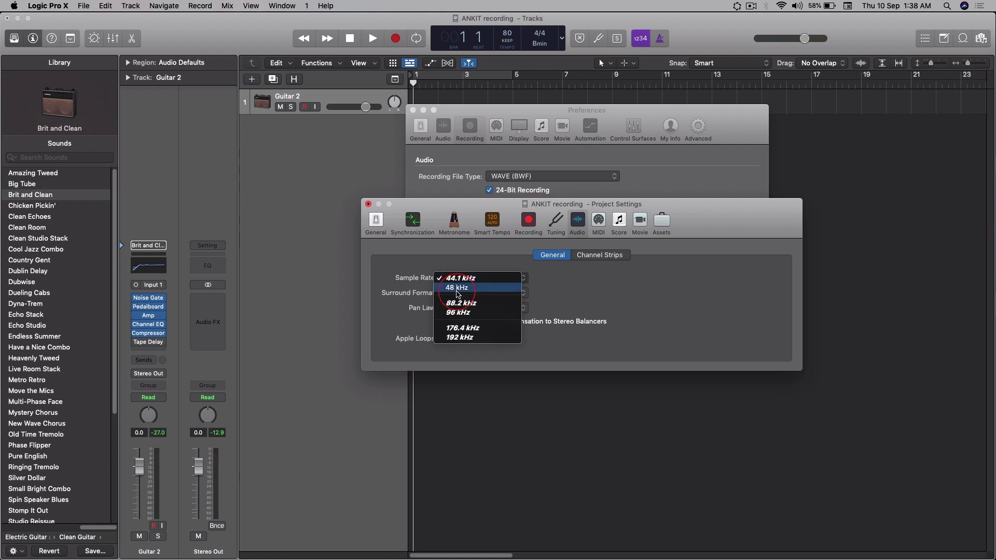
pyautogui.click(458, 294)
# Step: Set the project's sample rate to 44.1 kHz, and close the project settings and preferences windows
pyautogui.click(460, 281)
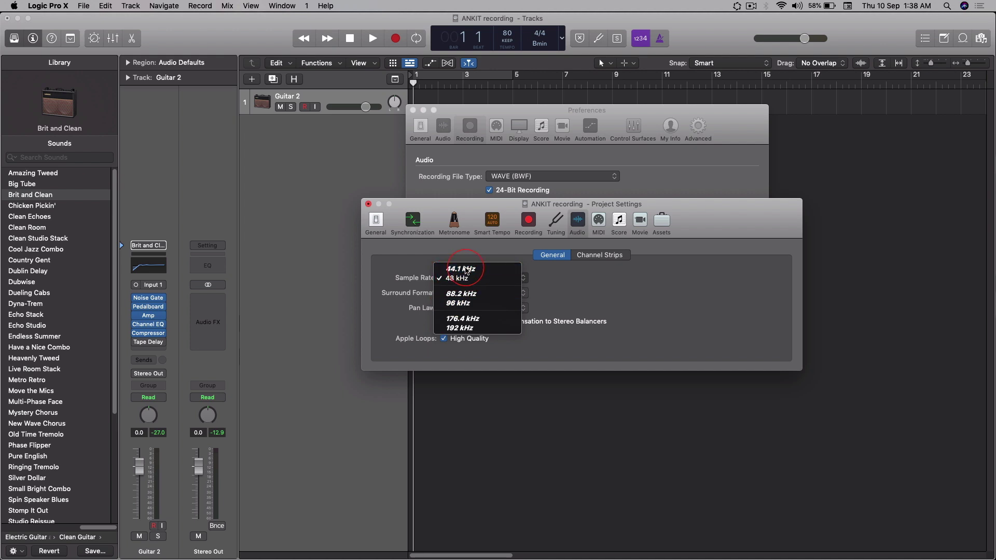
pyautogui.click(455, 279)
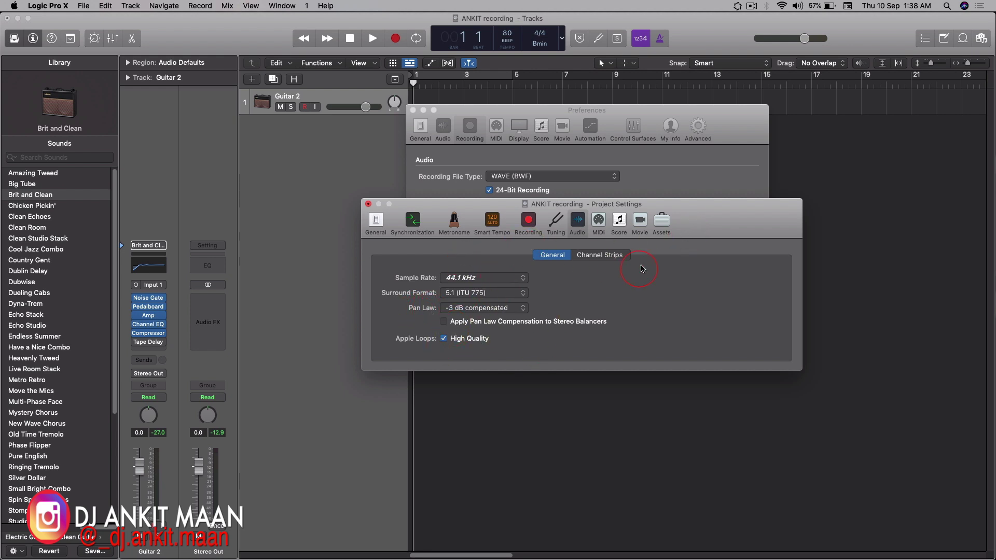
pyautogui.click(368, 205)
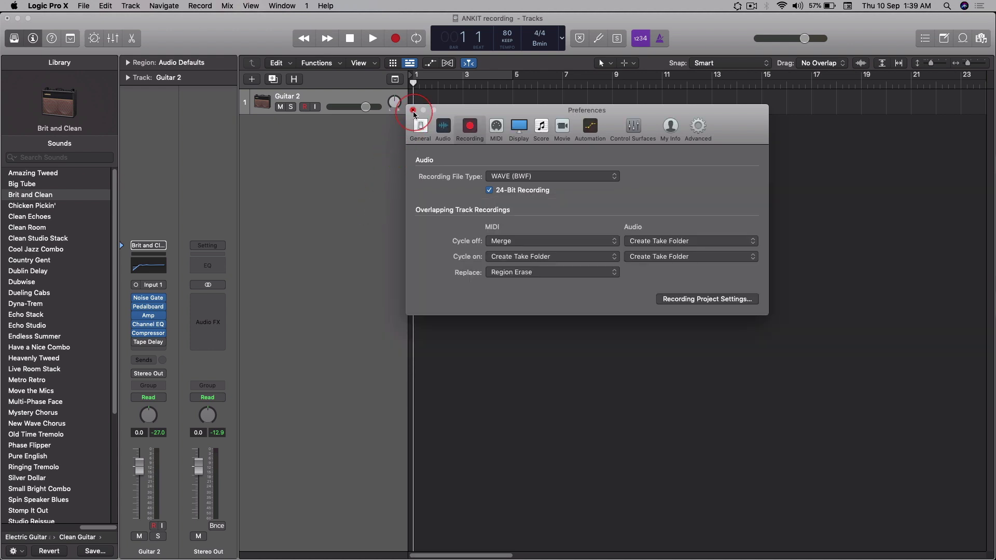
pyautogui.click(413, 111)
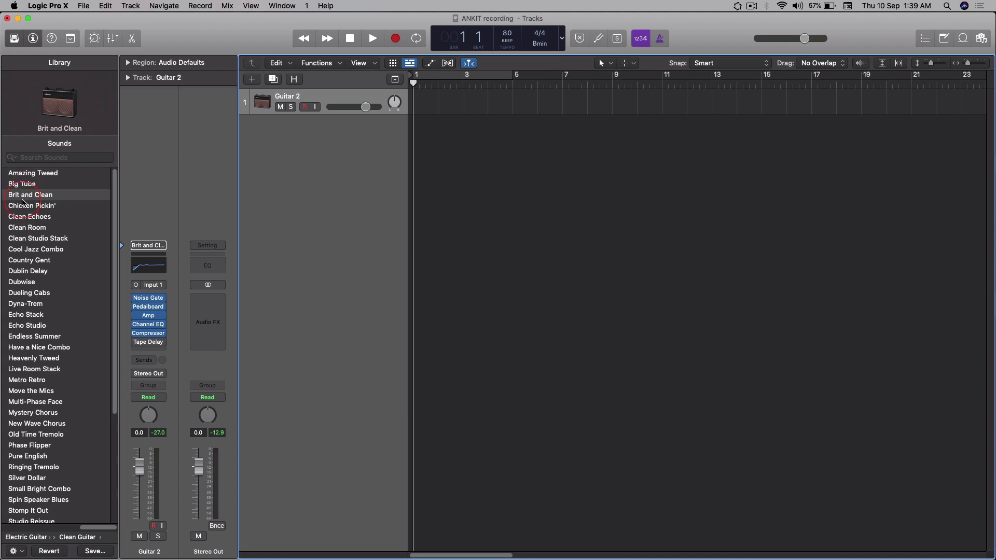
# Step: Browse the Library's sound categories and return to the Clean Guitar patches
pyautogui.hscroll(-5, 71, 181)
pyautogui.hscroll(-10, 72, 181)
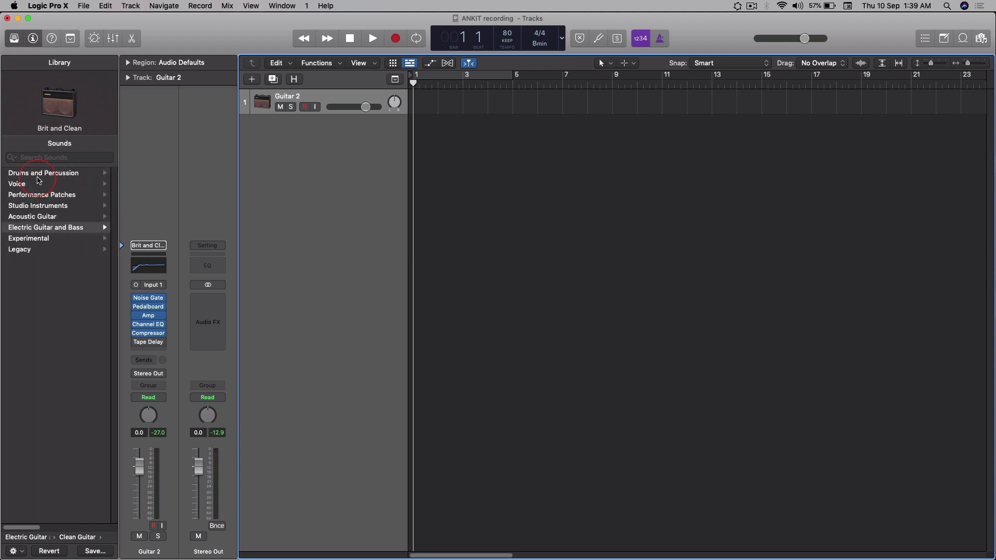
pyautogui.hscroll(6, 62, 236)
pyautogui.hscroll(-3, 62, 236)
pyautogui.hscroll(5, 88, 190)
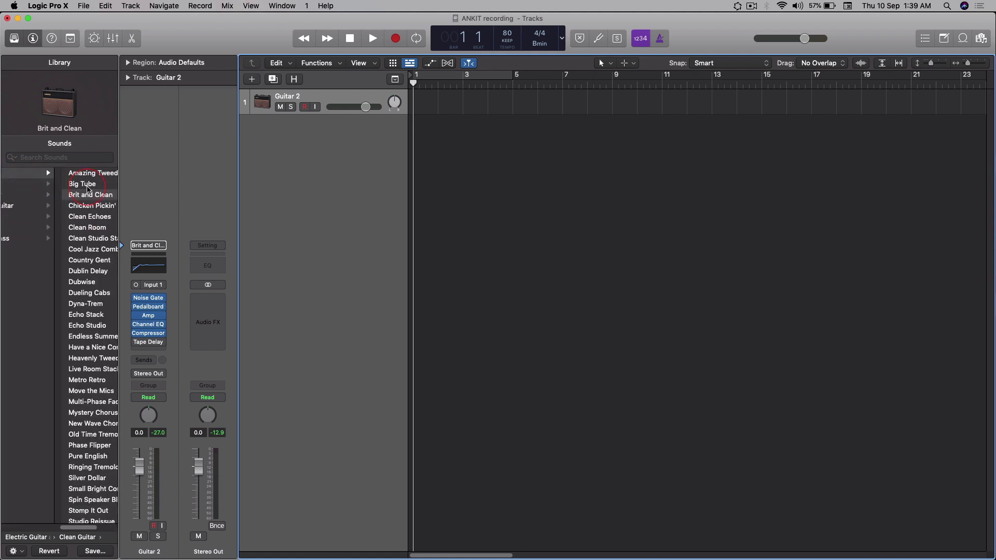
pyautogui.hscroll(2, 78, 233)
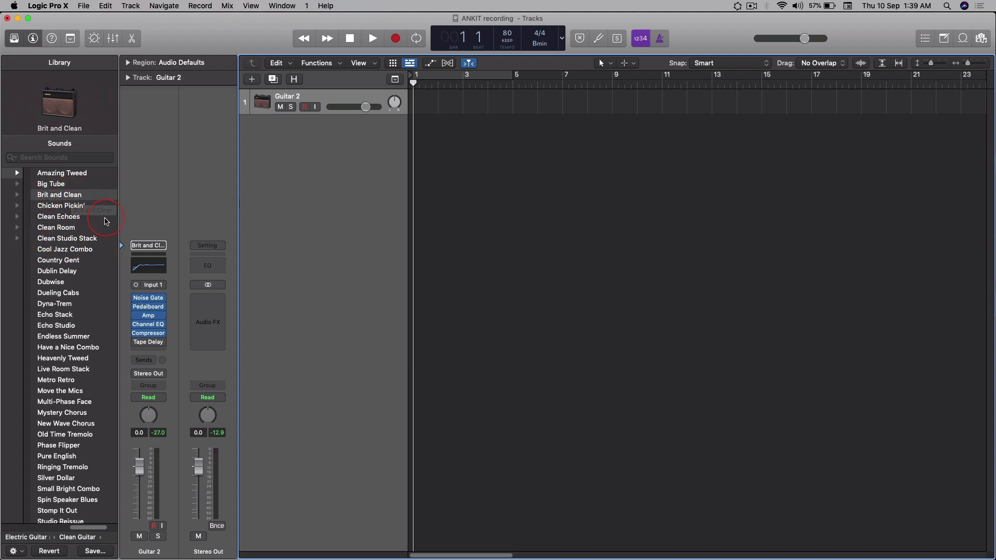
pyautogui.hscroll(3, 110, 223)
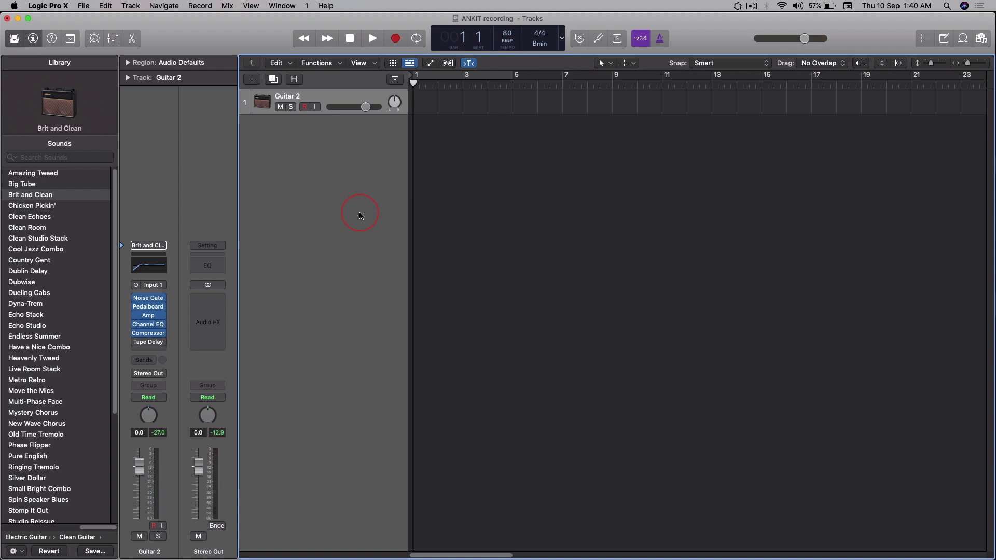
# Step: Open the audio preferences with the device settings and reposition the window over the tracks area
pyautogui.click(44, 4)
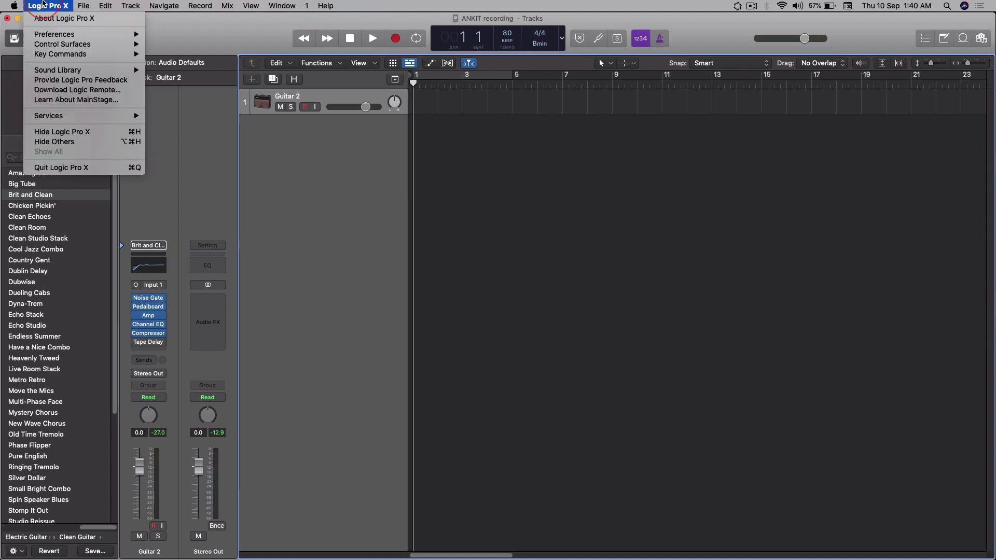
pyautogui.click(48, 35)
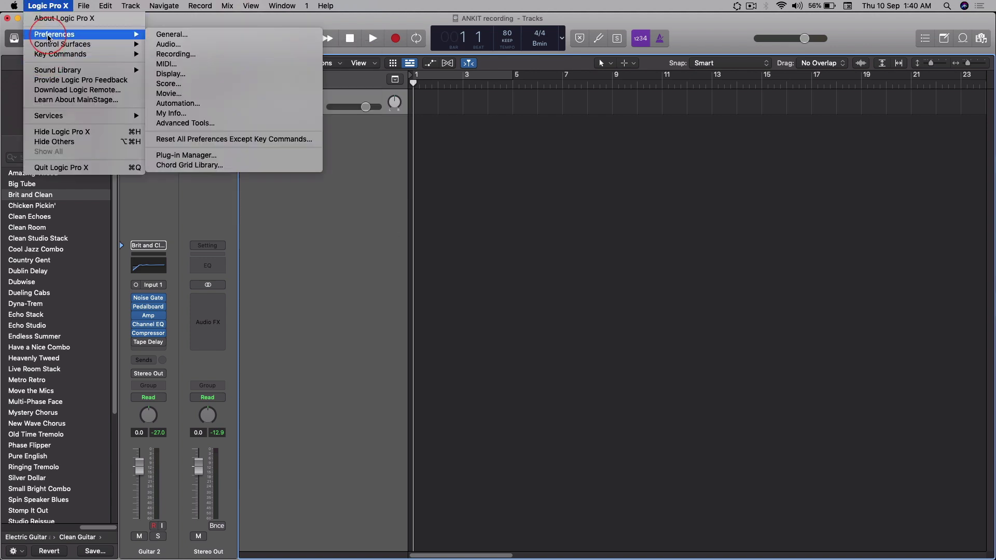
pyautogui.click(162, 47)
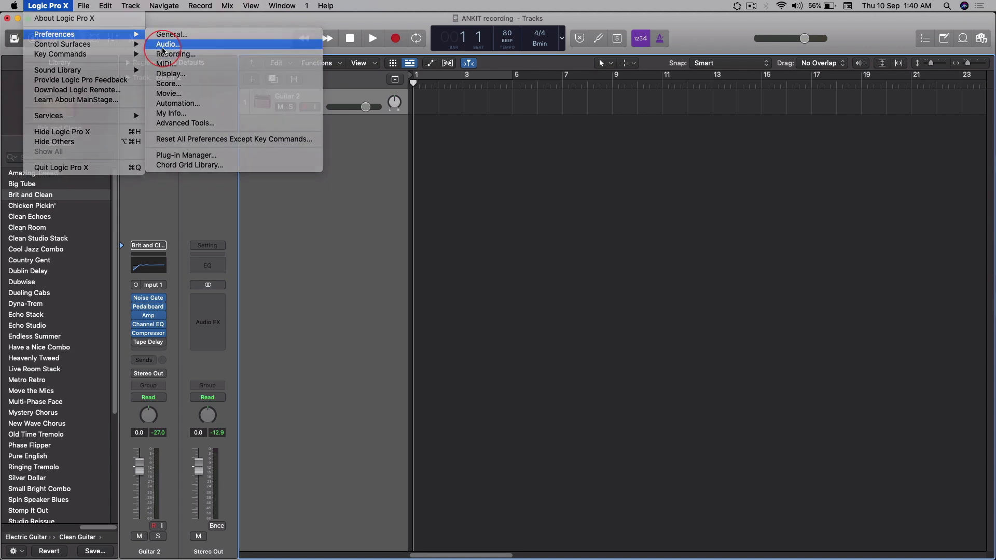
pyautogui.moveTo(728, 136); pyautogui.dragTo(730, 190)
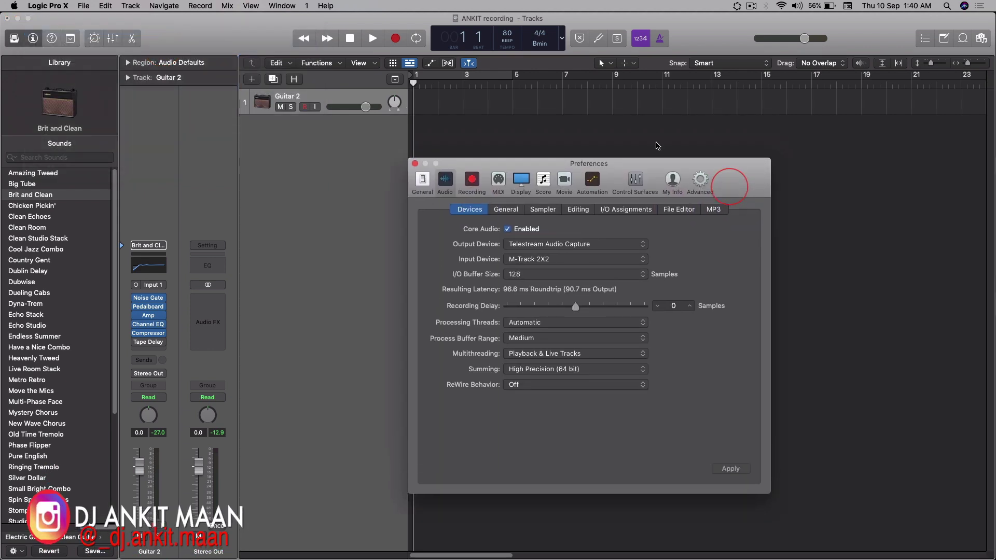
pyautogui.click(50, 5)
pyautogui.click(55, 36)
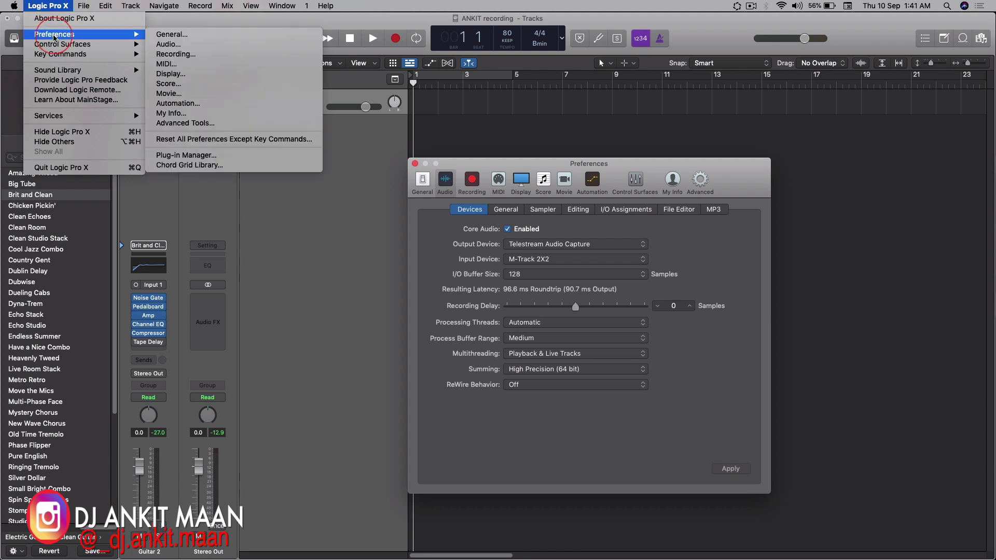
pyautogui.click(164, 45)
pyautogui.moveTo(730, 199); pyautogui.dragTo(733, 171)
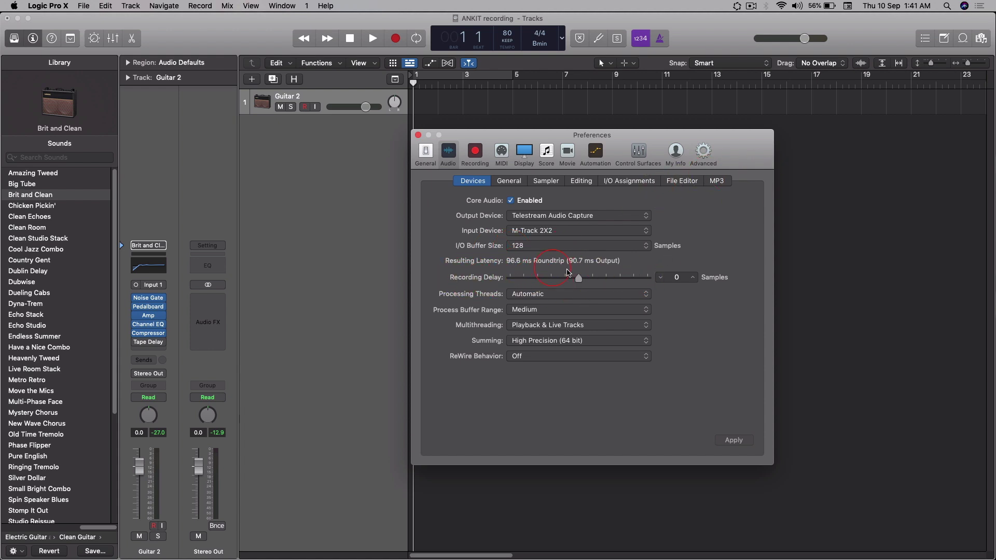
pyautogui.moveTo(742, 146); pyautogui.dragTo(777, 175)
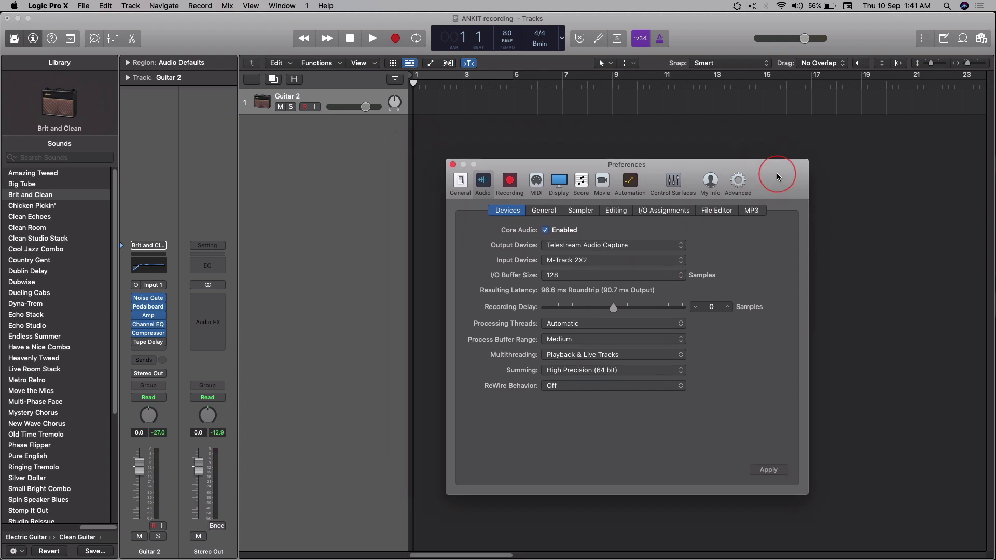
# Step: Examine the available I/O buffer sizes and the resulting latency in the audio device settings, keeping 128 samples
pyautogui.click(583, 279)
pyautogui.click(569, 279)
pyautogui.click(568, 279)
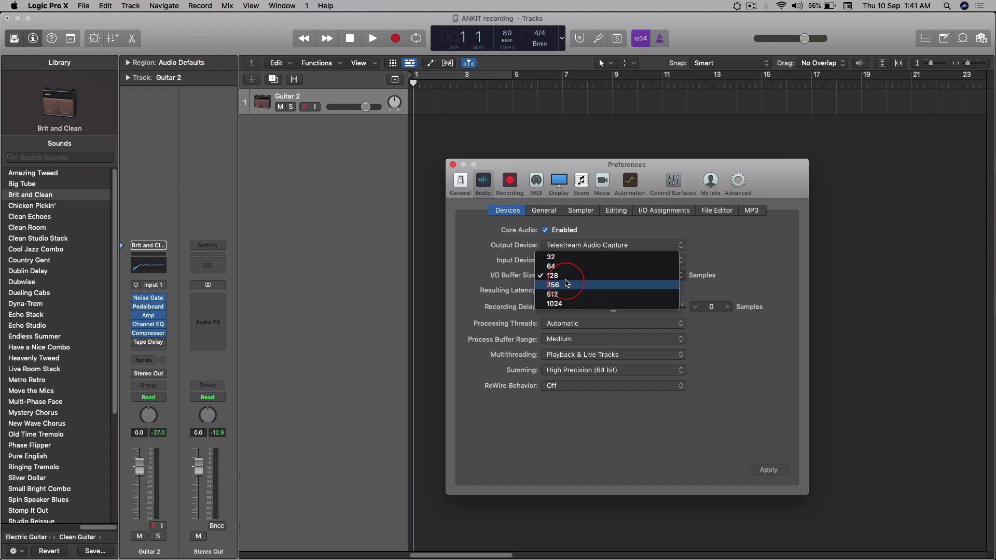
pyautogui.click(566, 278)
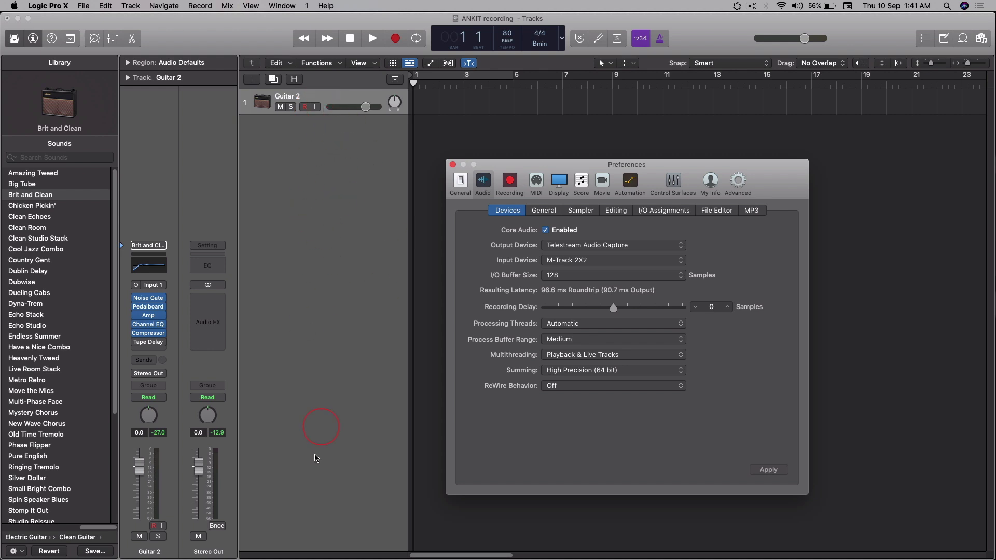
pyautogui.click(579, 281)
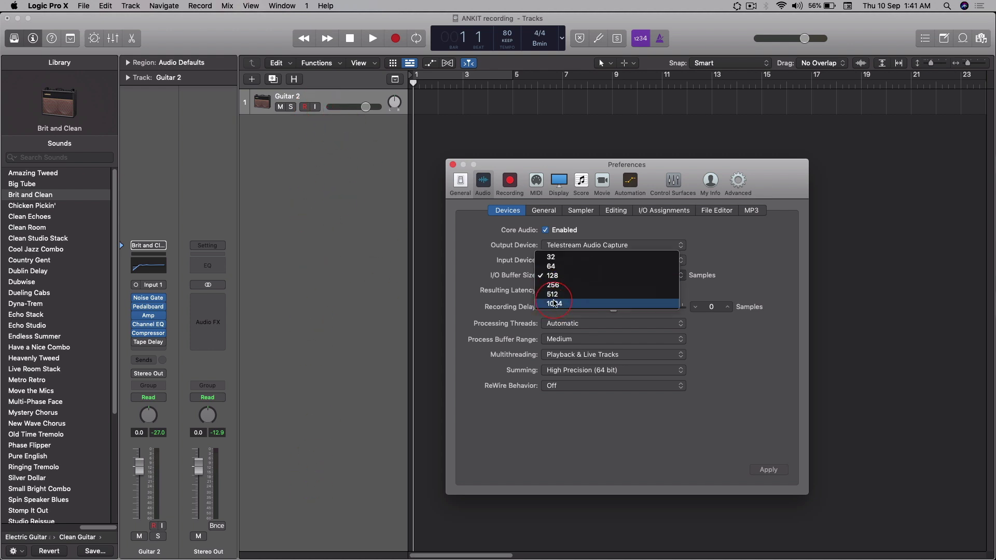
pyautogui.click(554, 275)
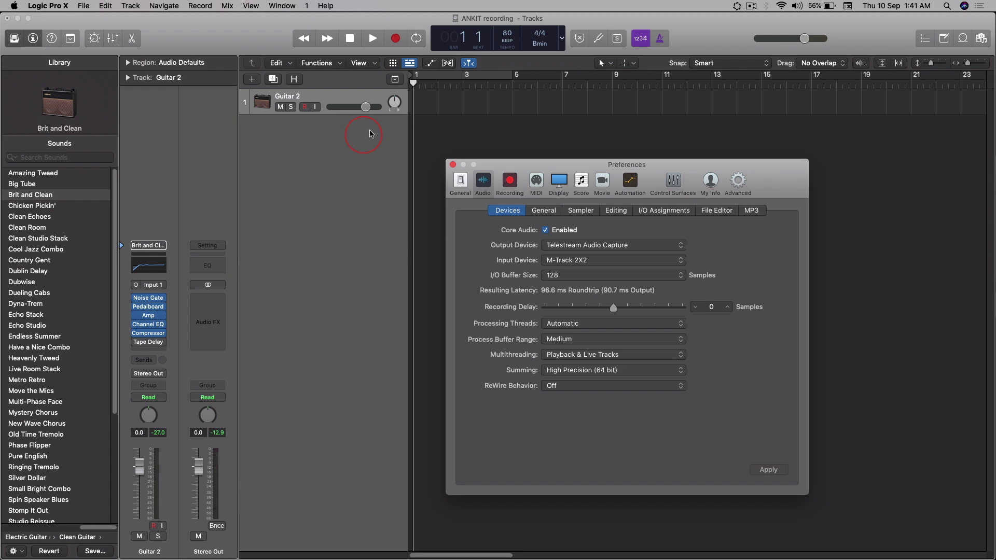
pyautogui.moveTo(522, 165); pyautogui.dragTo(549, 146)
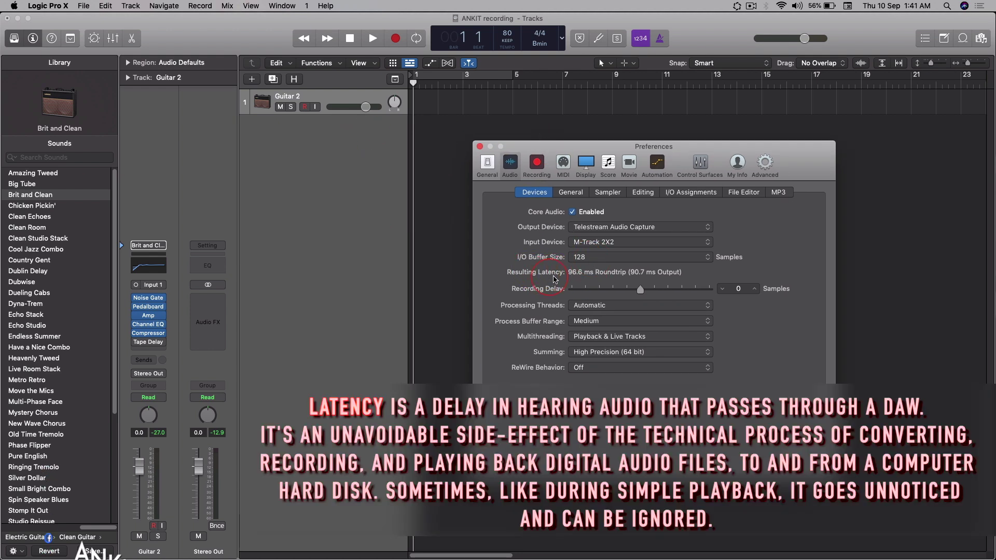
pyautogui.click(595, 260)
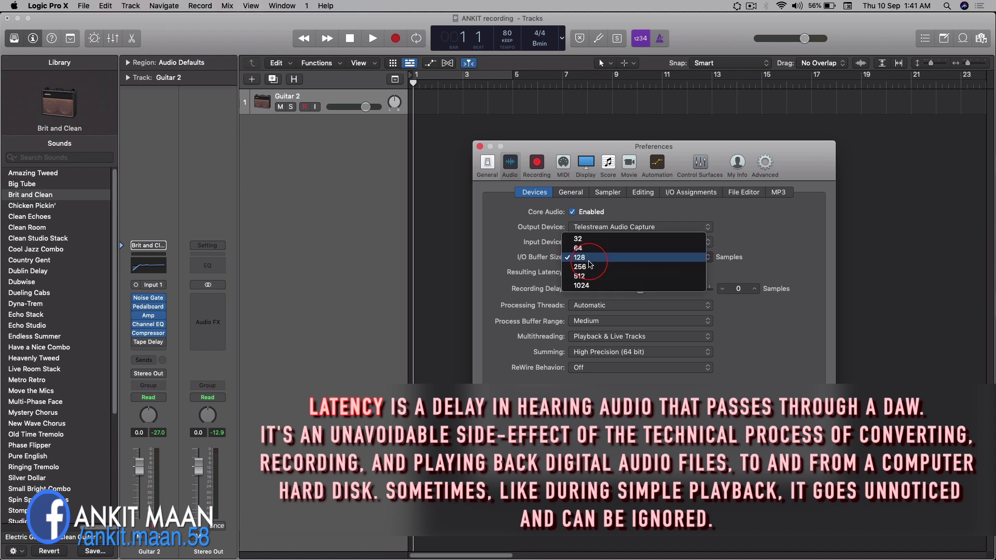
pyautogui.click(580, 258)
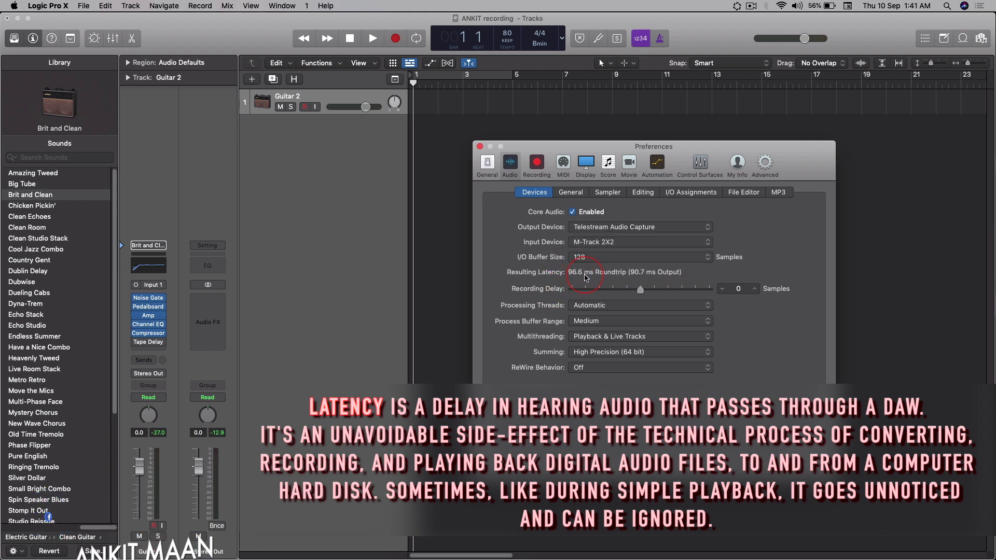
# Step: Try I/O buffer sizes of 256 and 1024 samples to compare the resulting latency
pyautogui.click(604, 261)
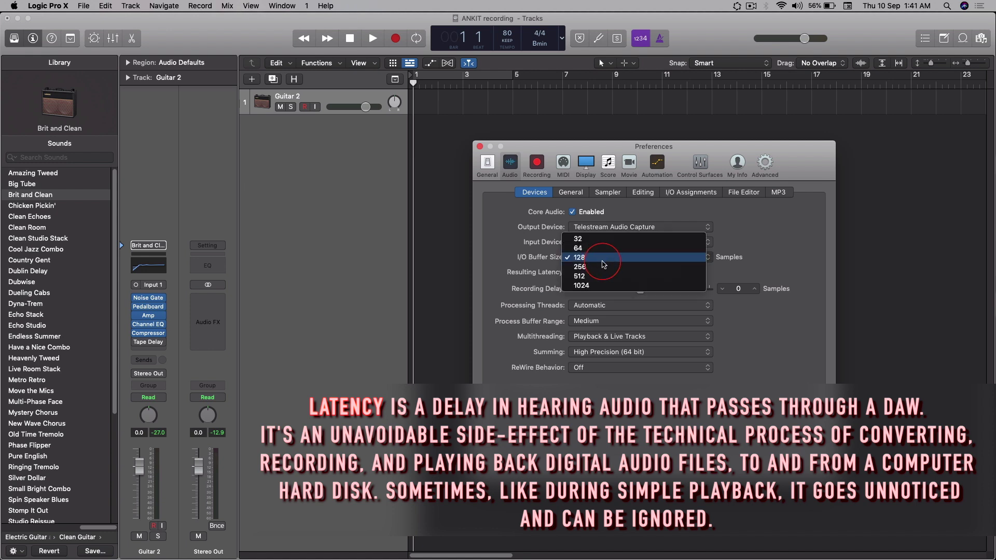
pyautogui.click(602, 270)
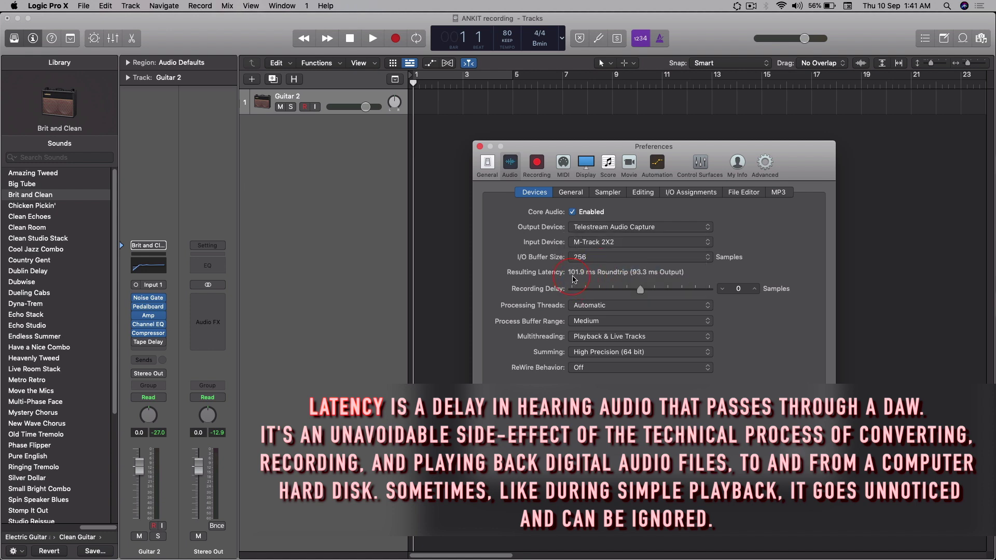
pyautogui.click(591, 260)
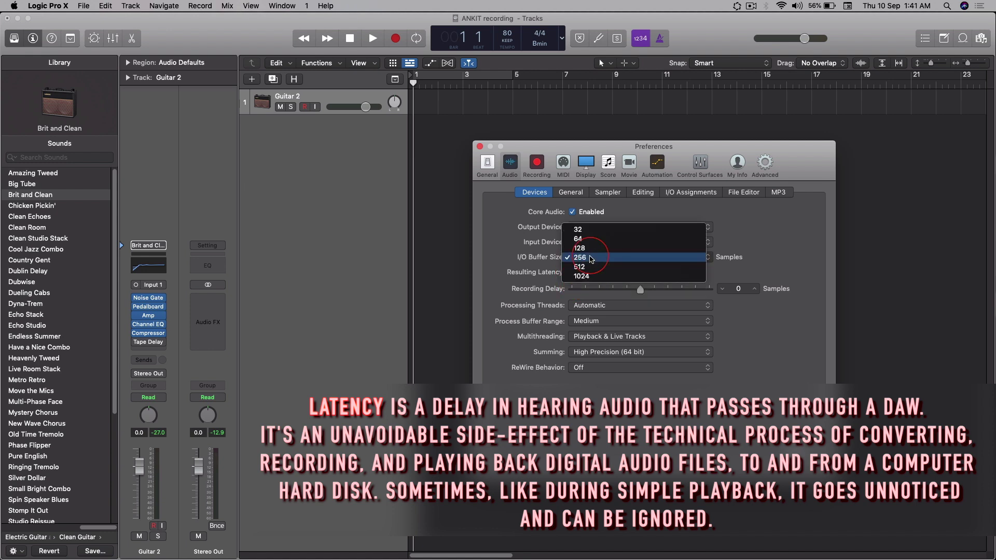
pyautogui.click(589, 277)
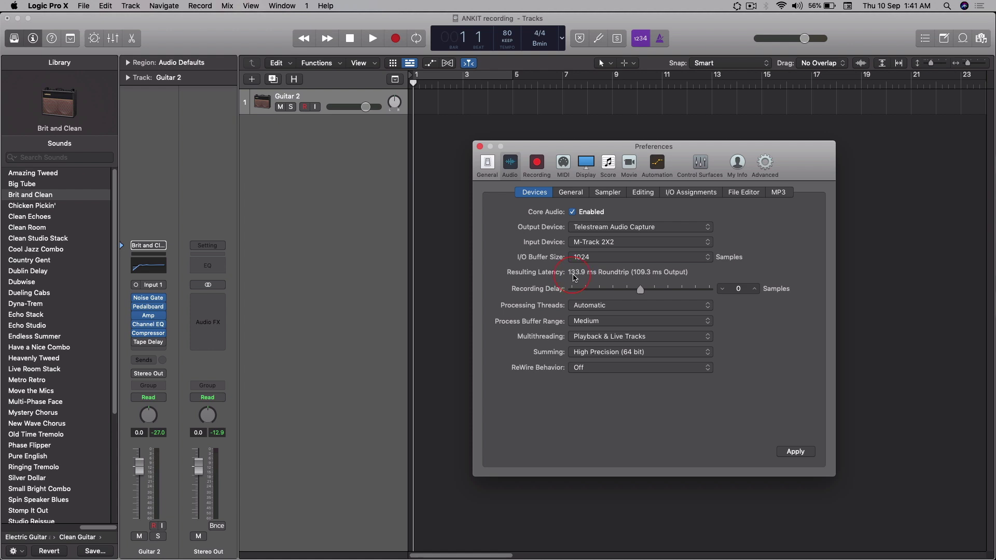
pyautogui.moveTo(575, 279)
pyautogui.moveTo(647, 278)
# Step: Set the I/O buffer size to 128 samples and review the resulting latency in the device settings
pyautogui.click(629, 259)
pyautogui.click(582, 230)
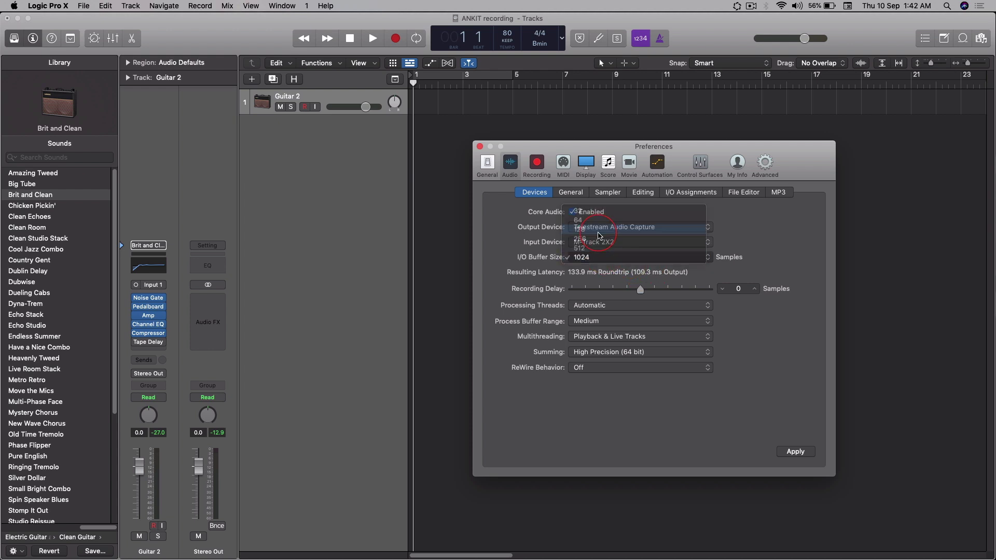
pyautogui.moveTo(795, 157); pyautogui.dragTo(760, 157)
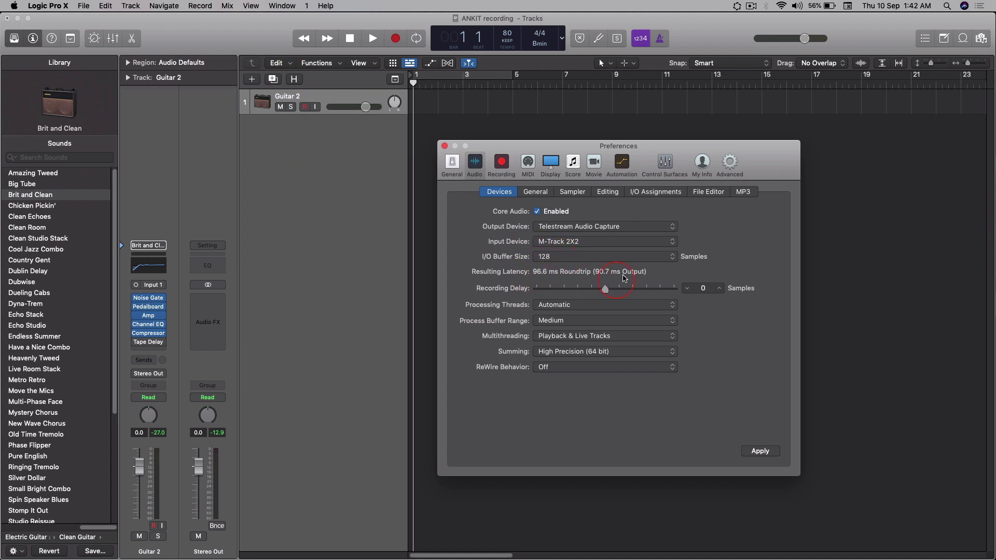
pyautogui.click(557, 257)
pyautogui.click(592, 257)
pyautogui.moveTo(761, 175); pyautogui.dragTo(770, 149)
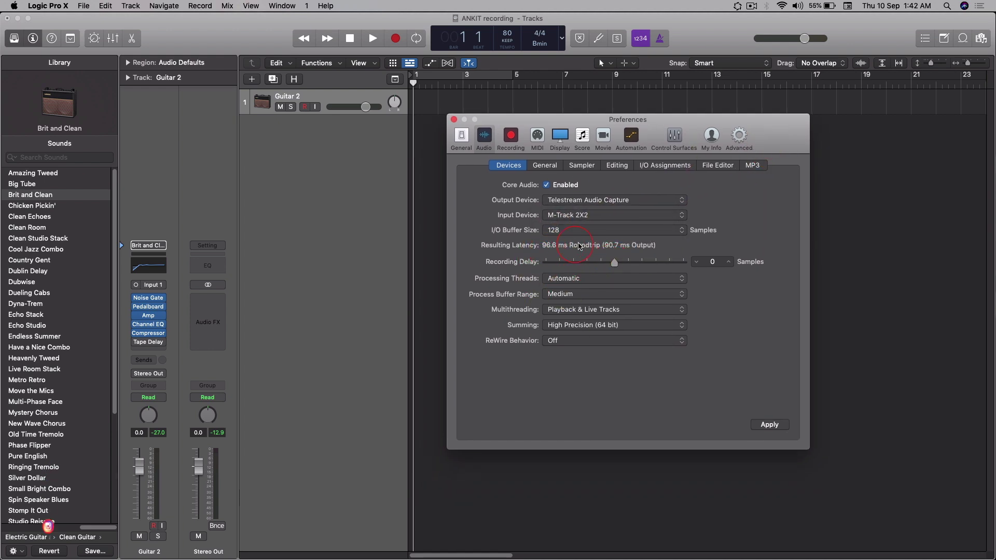
pyautogui.moveTo(783, 145); pyautogui.dragTo(787, 168)
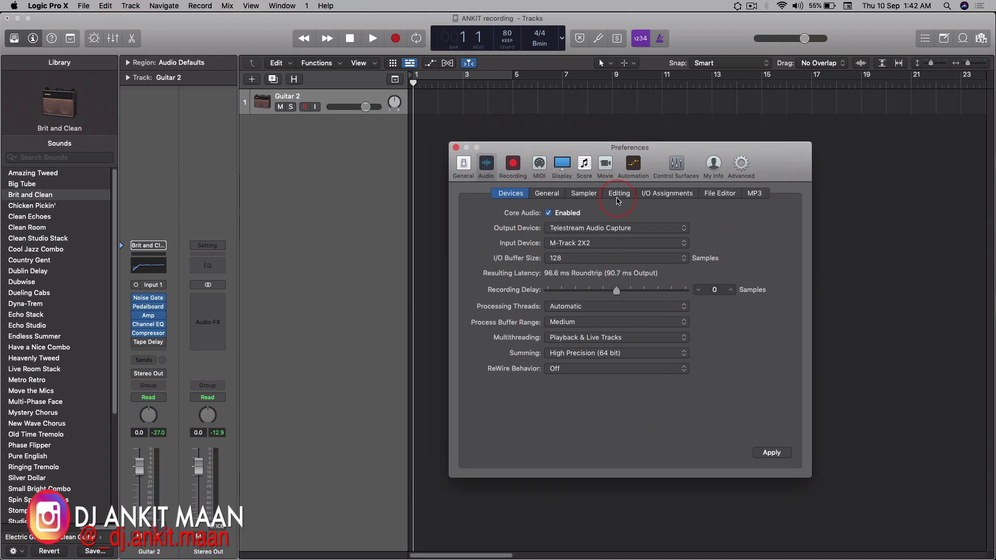
# Step: Open the floating transport window
pyautogui.click(282, 5)
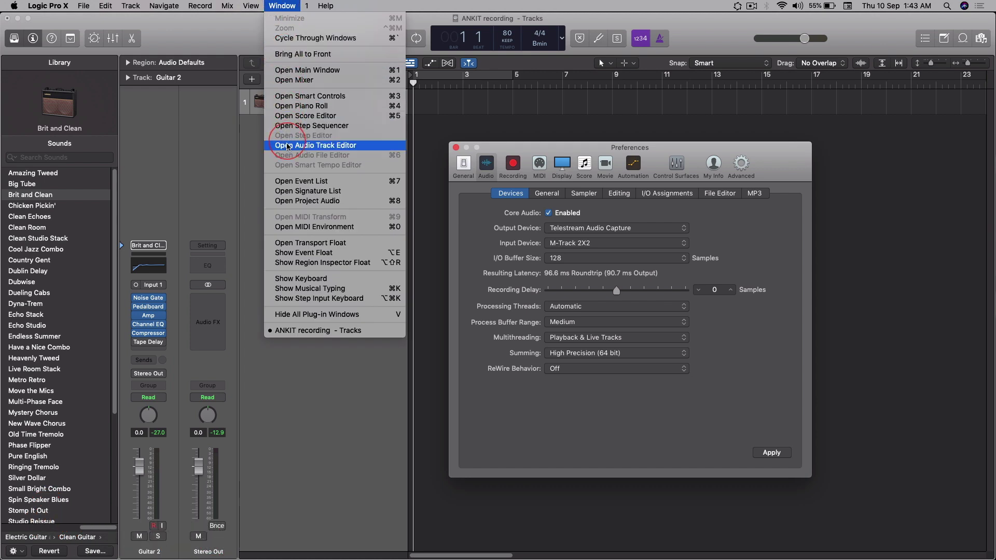
pyautogui.click(326, 244)
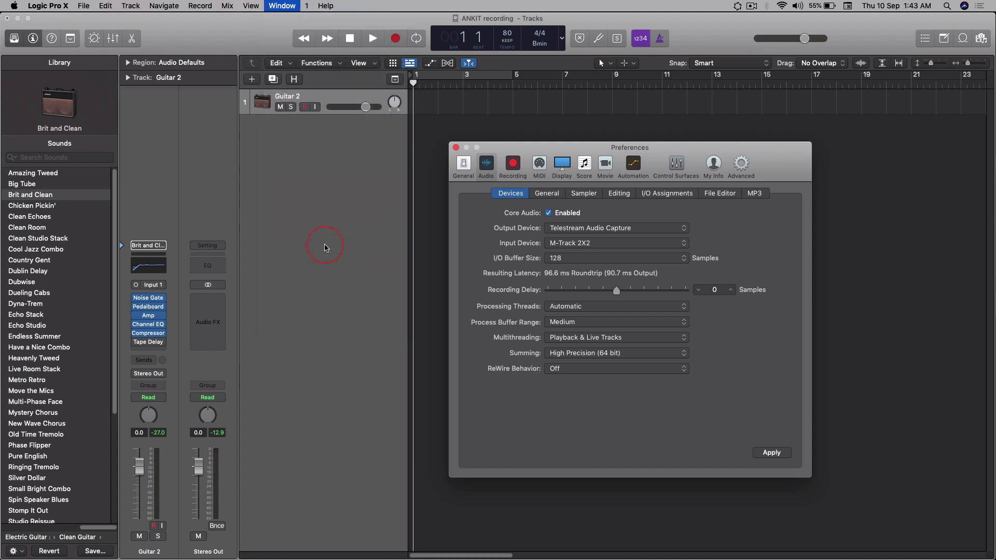
# Step: Customize the floating transport's control bar to include the Low Latency Mode function
pyautogui.moveTo(474, 27); pyautogui.dragTo(689, 388)
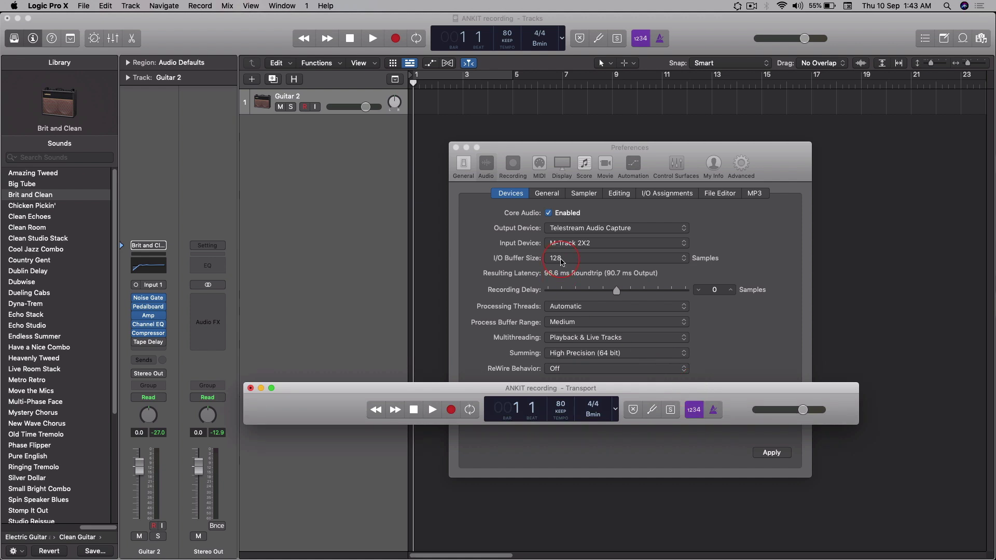
pyautogui.moveTo(640, 387); pyautogui.dragTo(652, 422)
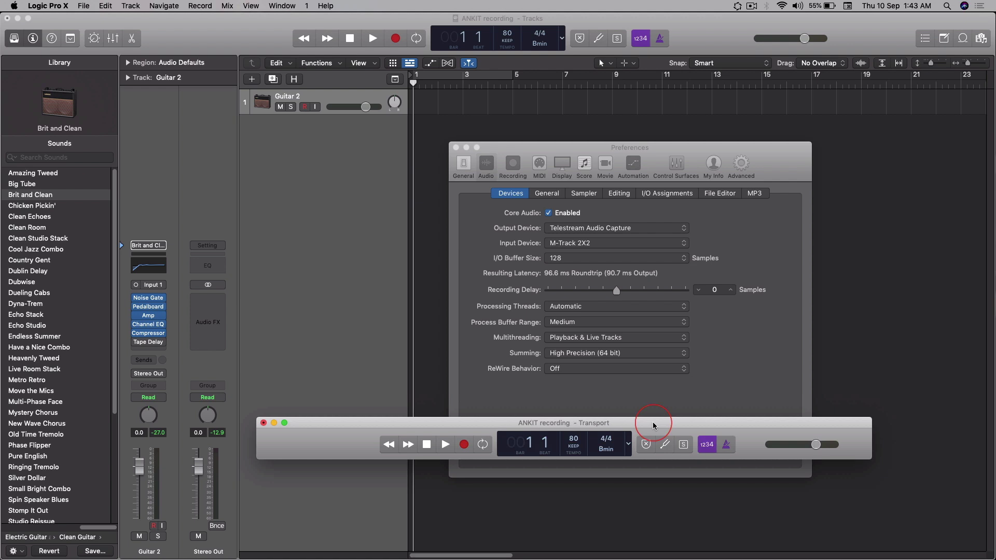
pyautogui.moveTo(677, 420); pyautogui.dragTo(678, 377)
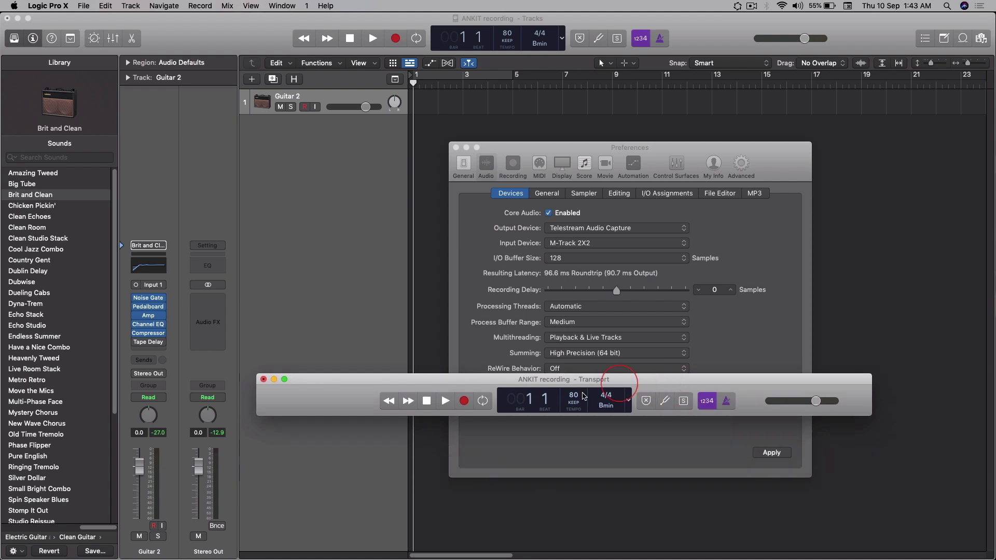
pyautogui.rightClick(746, 402)
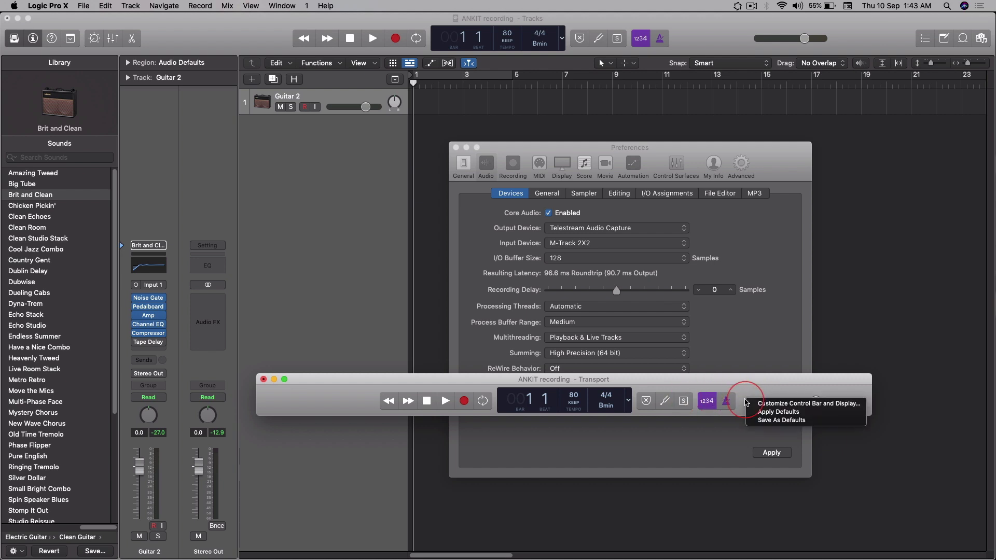
pyautogui.click(760, 403)
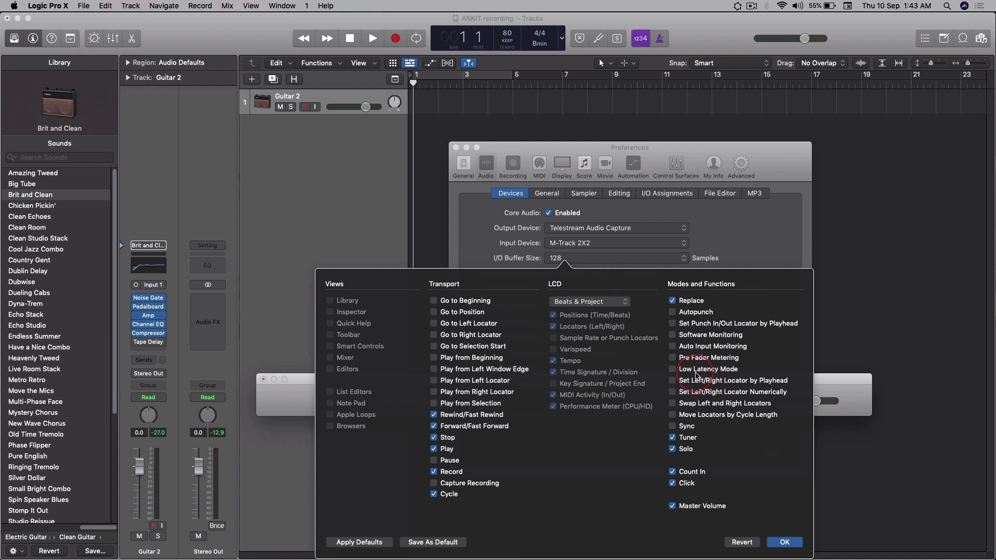
pyautogui.click(673, 370)
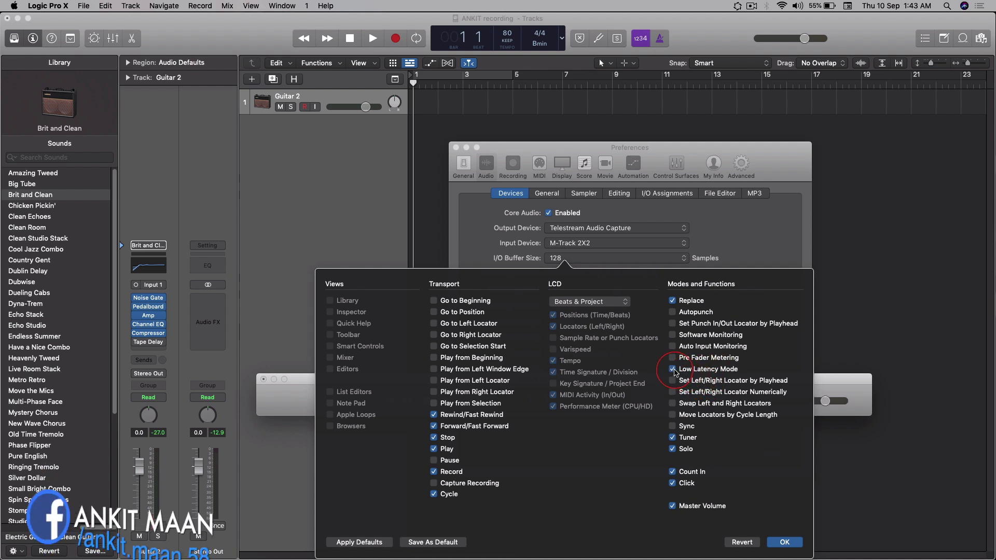
pyautogui.click(785, 542)
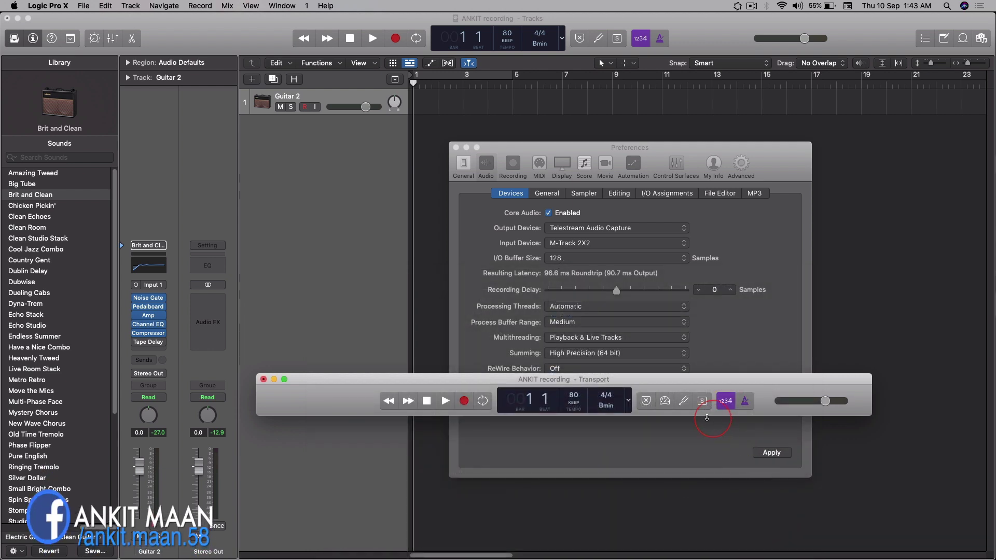
# Step: Try switching Low Latency Mode on and back off in the floating transport, moving the window clear of the device settings
pyautogui.click(665, 402)
pyautogui.moveTo(639, 373); pyautogui.dragTo(640, 341)
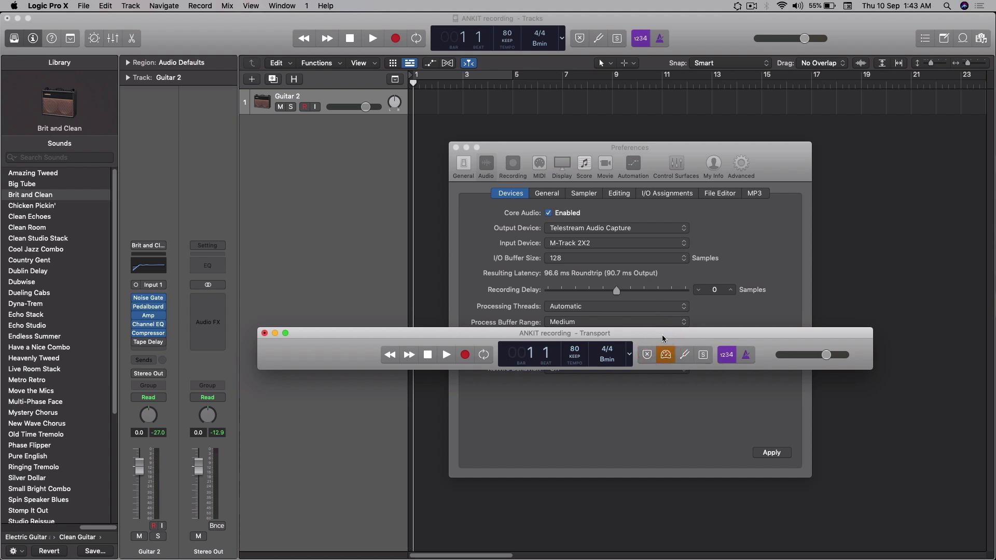
pyautogui.moveTo(662, 335); pyautogui.dragTo(669, 300)
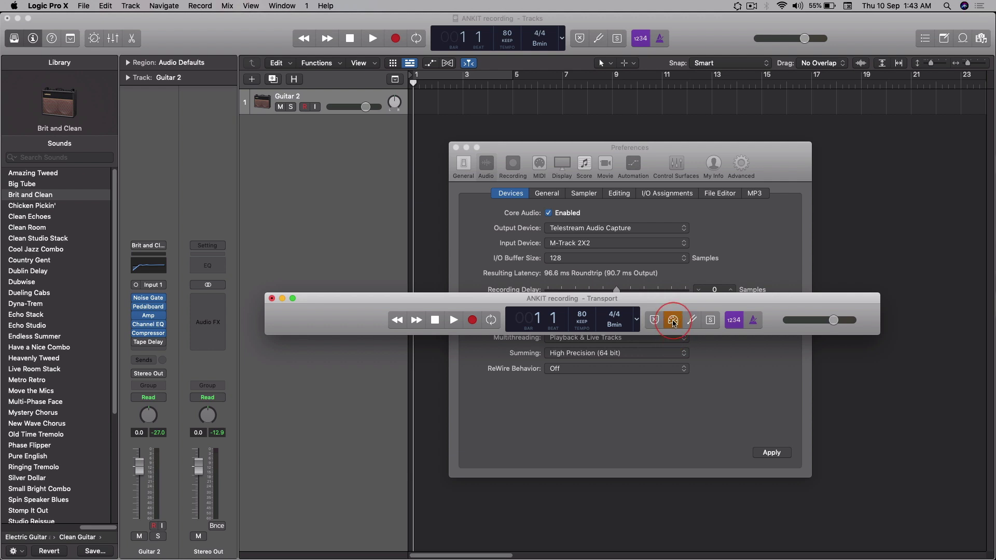
pyautogui.moveTo(655, 303); pyautogui.dragTo(730, 275)
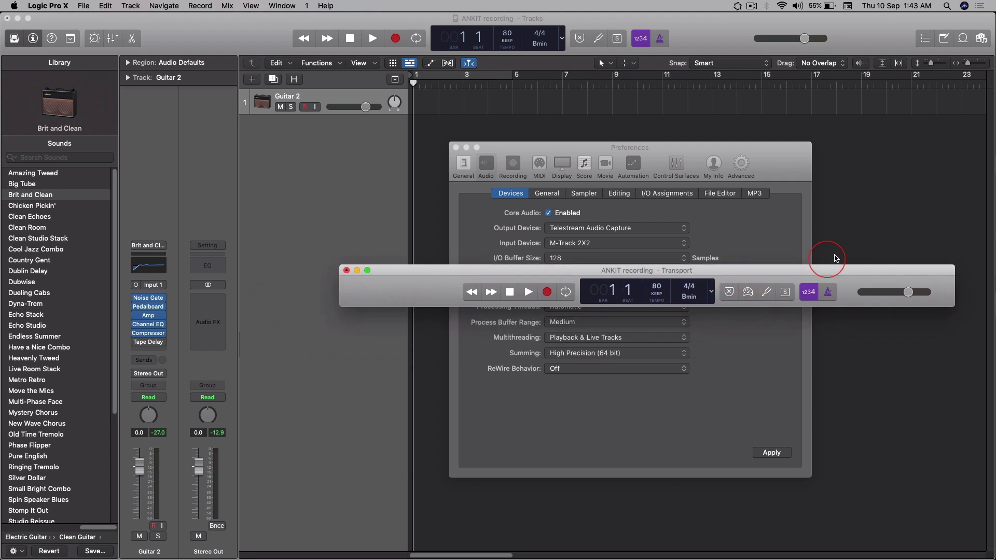
pyautogui.moveTo(831, 270); pyautogui.dragTo(778, 270)
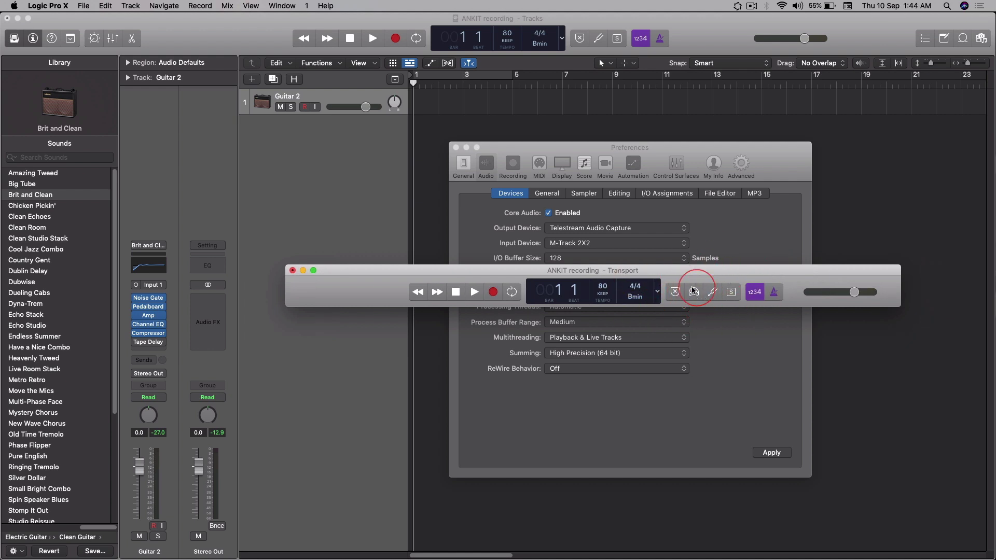
# Step: Close the floating transport window and the audio preferences
pyautogui.click(293, 270)
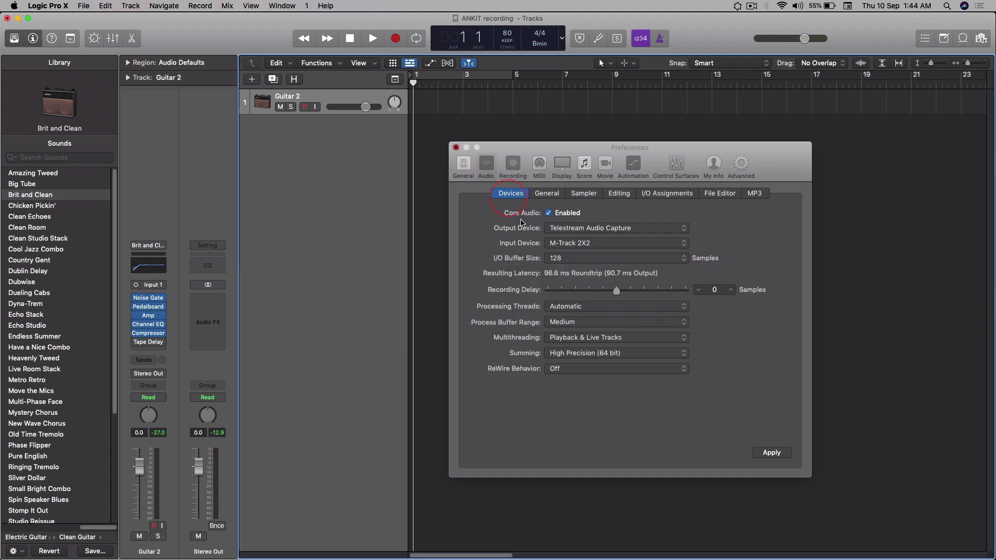
pyautogui.click(456, 148)
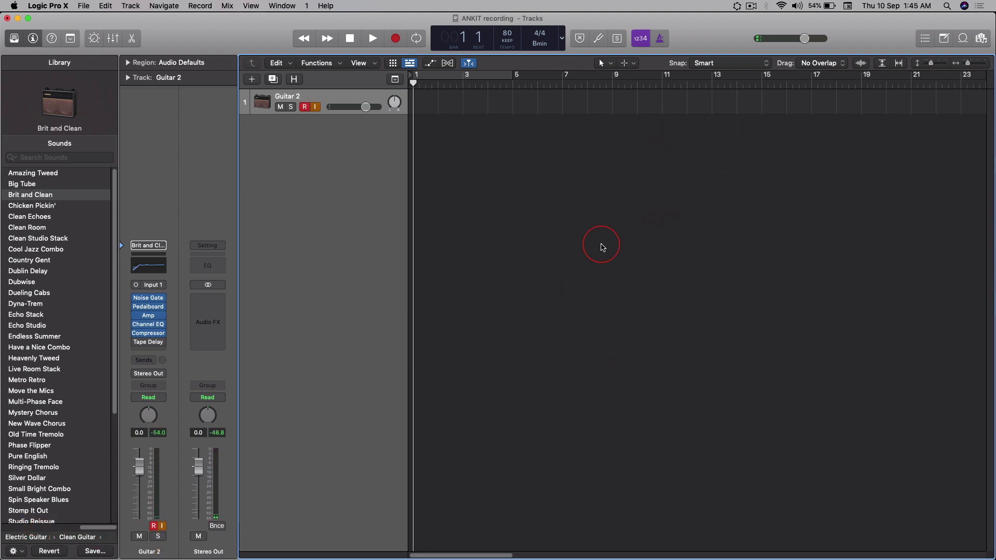
# Step: Record a guitar take of about five bars from bar 1 on the Guitar 2 track and play it back from the start
pyautogui.click(396, 39)
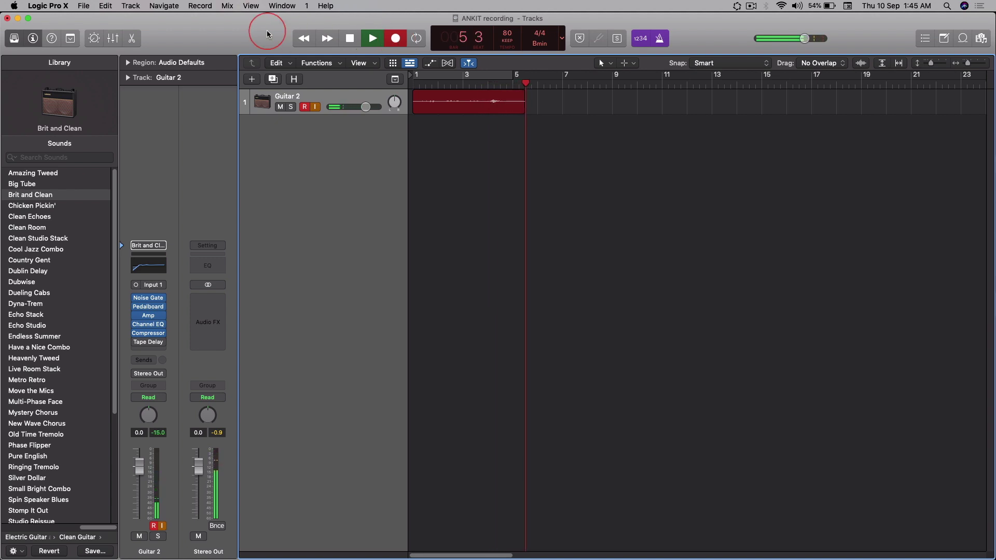
pyautogui.click(396, 39)
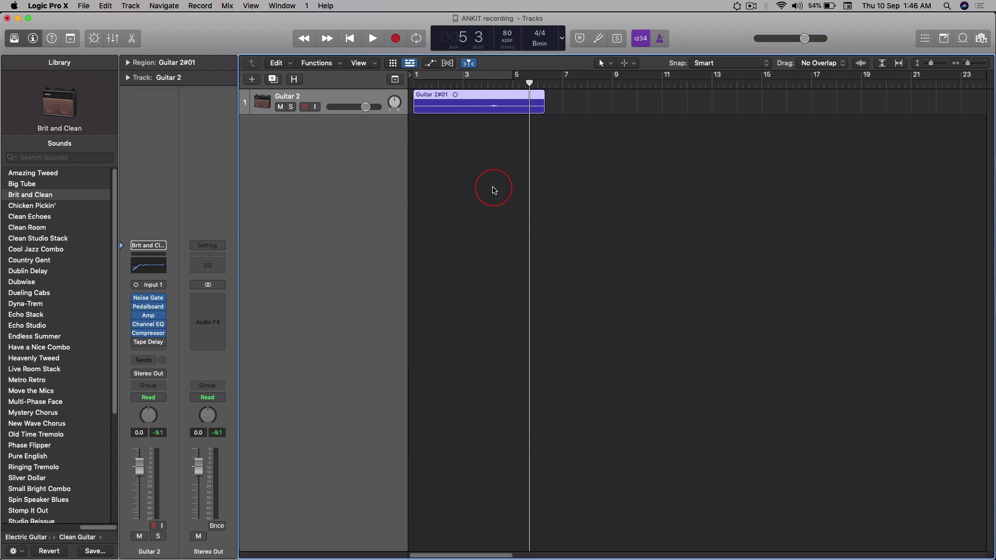
pyautogui.click(414, 82)
pyautogui.press('space')
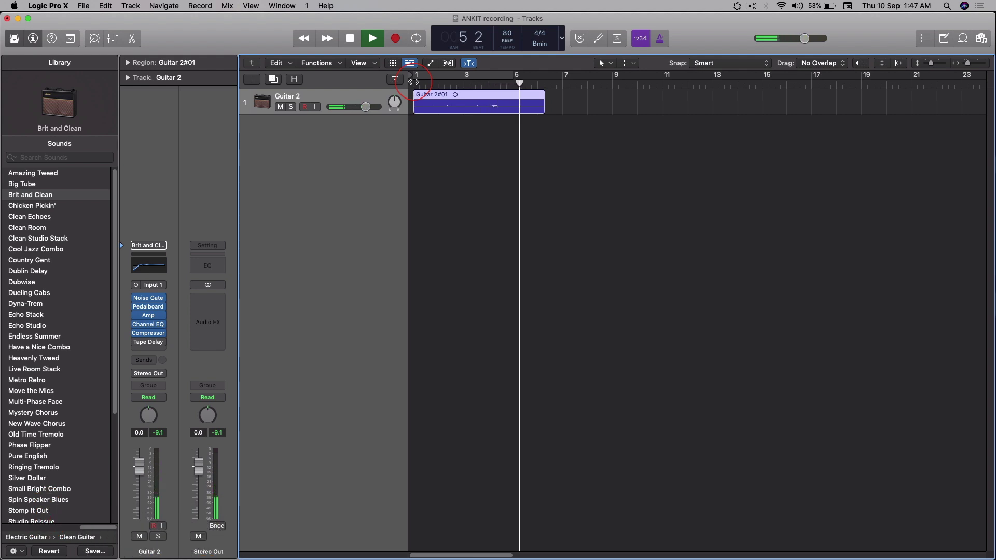
pyautogui.press('space')
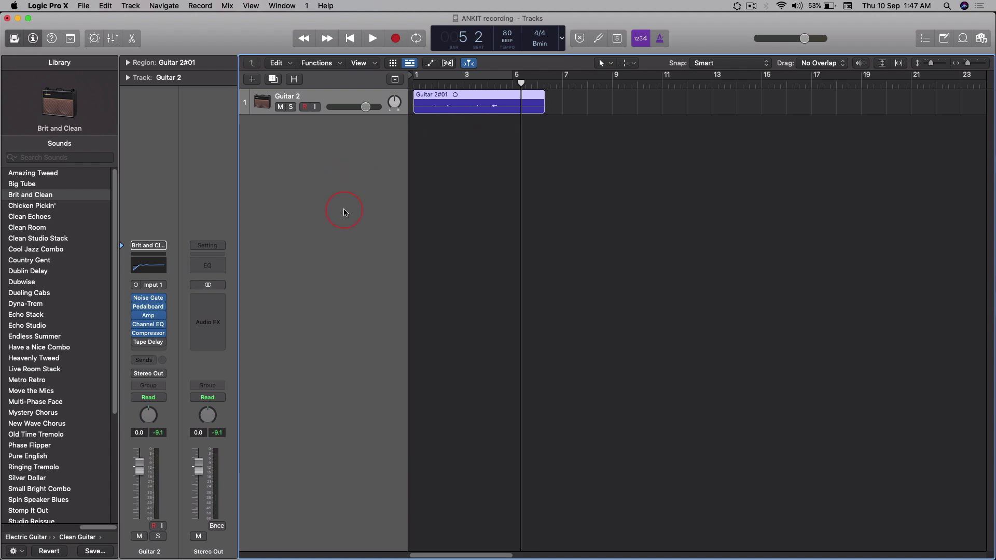
# Step: Try the Chicken Pickin' patch on the guitar track and play the recorded region from bar 1
pyautogui.click(32, 207)
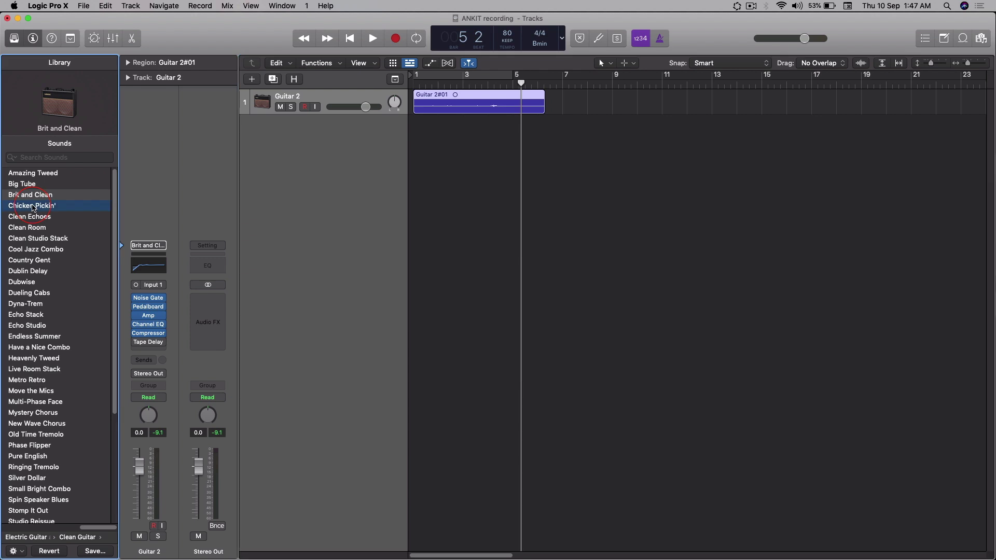
pyautogui.click(411, 84)
pyautogui.press('space')
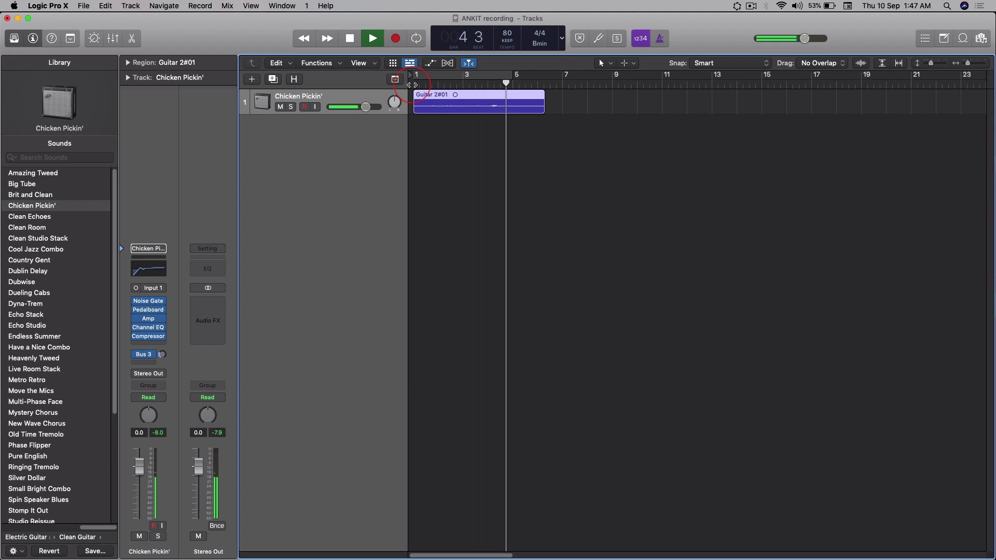
pyautogui.press('space')
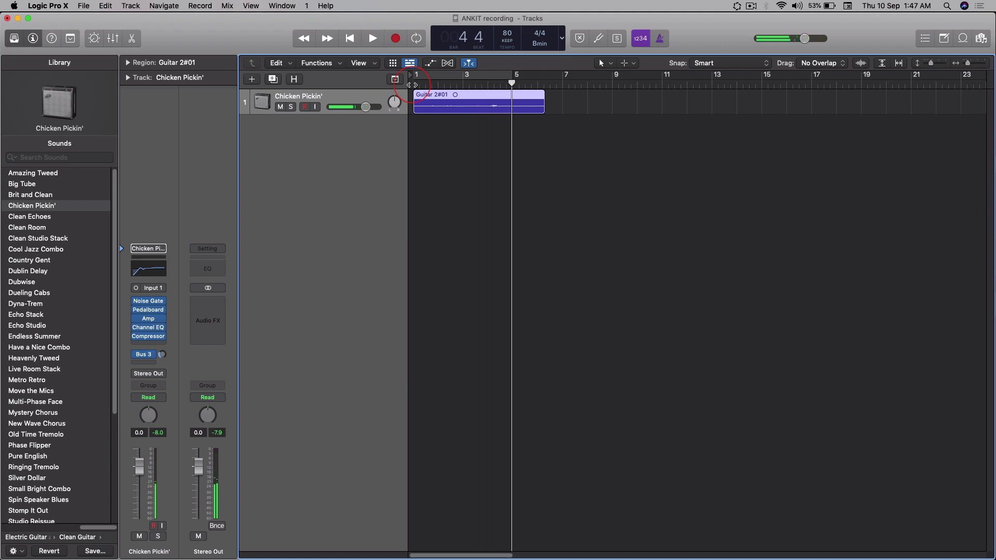
# Step: Apply the Dyna-Trem patch to the guitar track and play the recorded region from bar 1
pyautogui.click(21, 305)
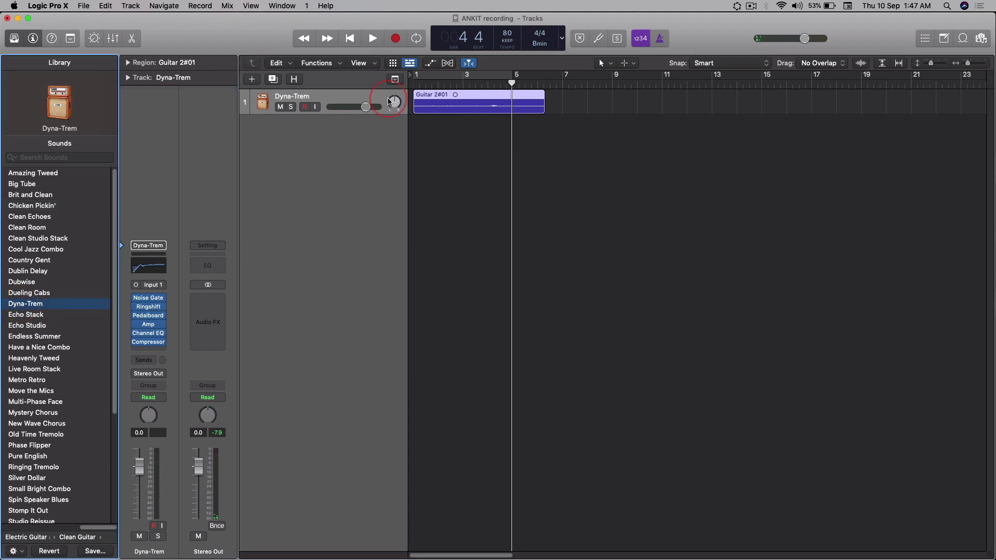
pyautogui.click(412, 85)
pyautogui.press('space')
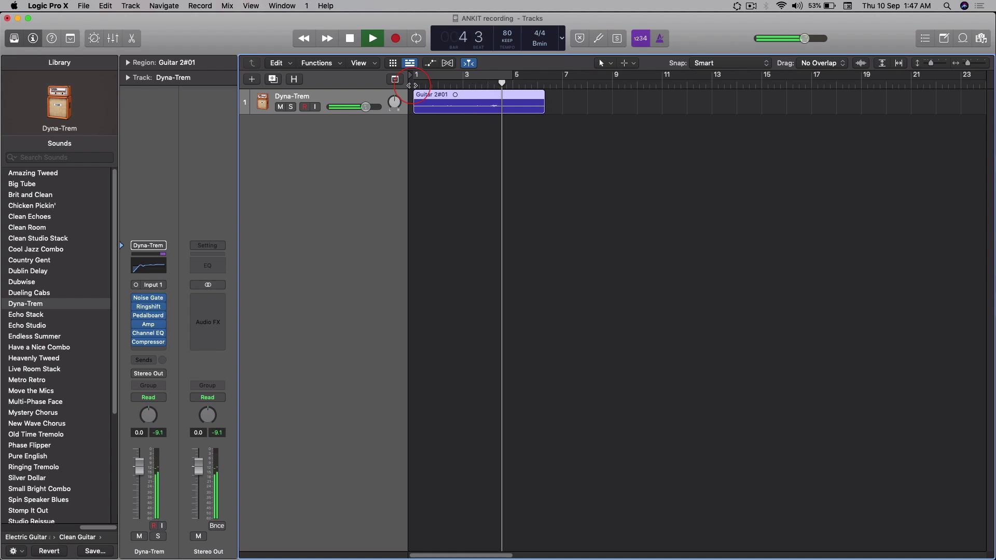
pyautogui.press('space')
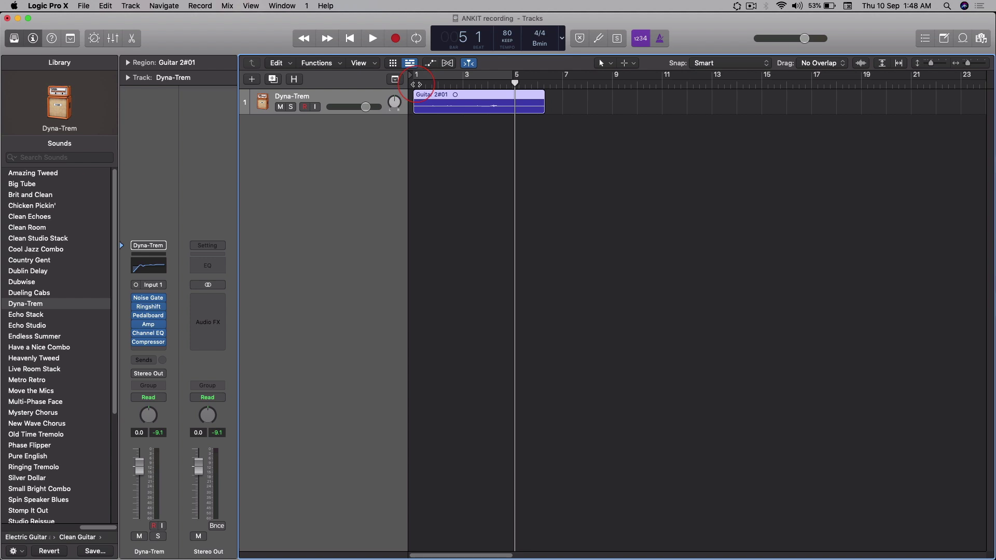
# Step: Examine the new-track options for a Guitar or Bass track, including input monitoring and record enable, and cancel without creating a track
pyautogui.click(254, 81)
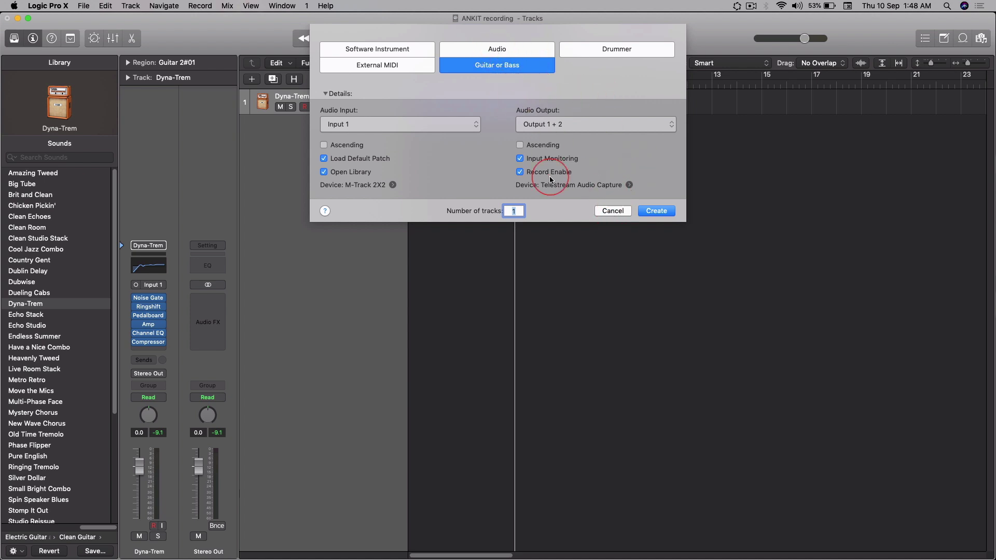
pyautogui.click(614, 211)
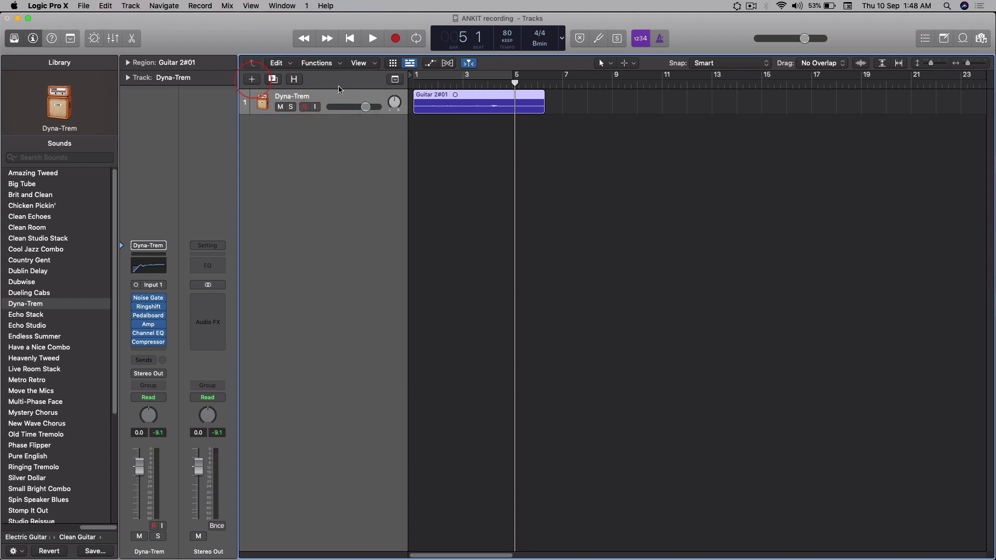
pyautogui.click(261, 81)
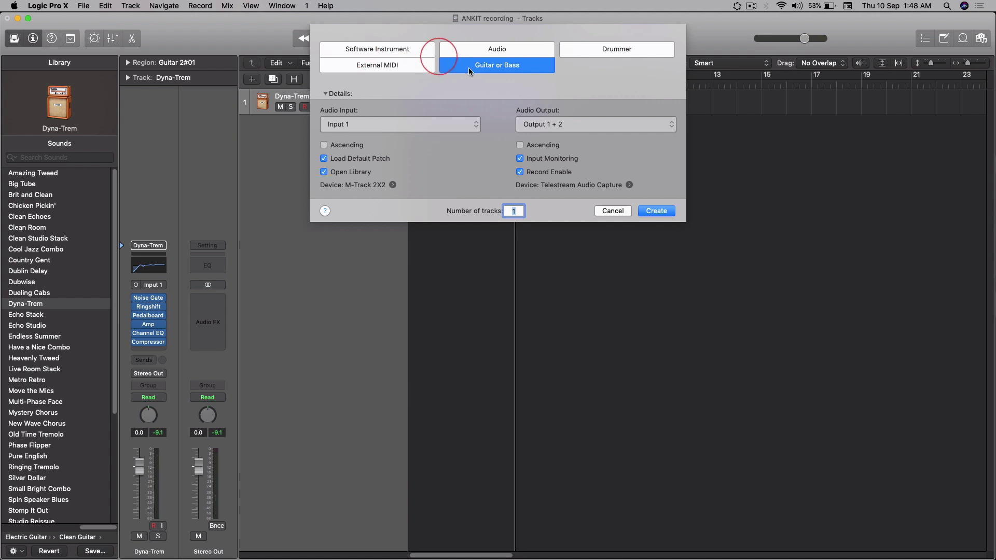
pyautogui.click(612, 211)
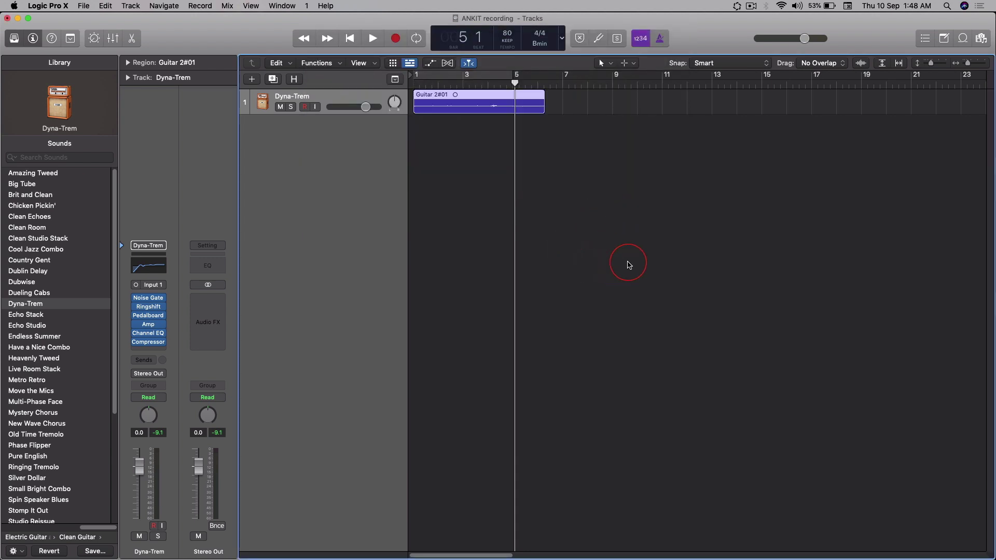